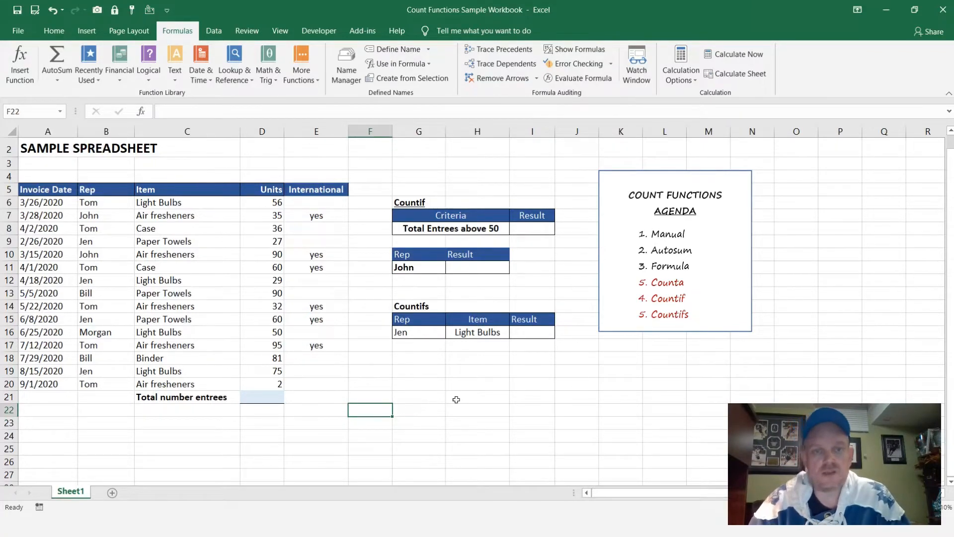
Select the Units values in D6:D20 to view their count in the status bar
click(258, 397)
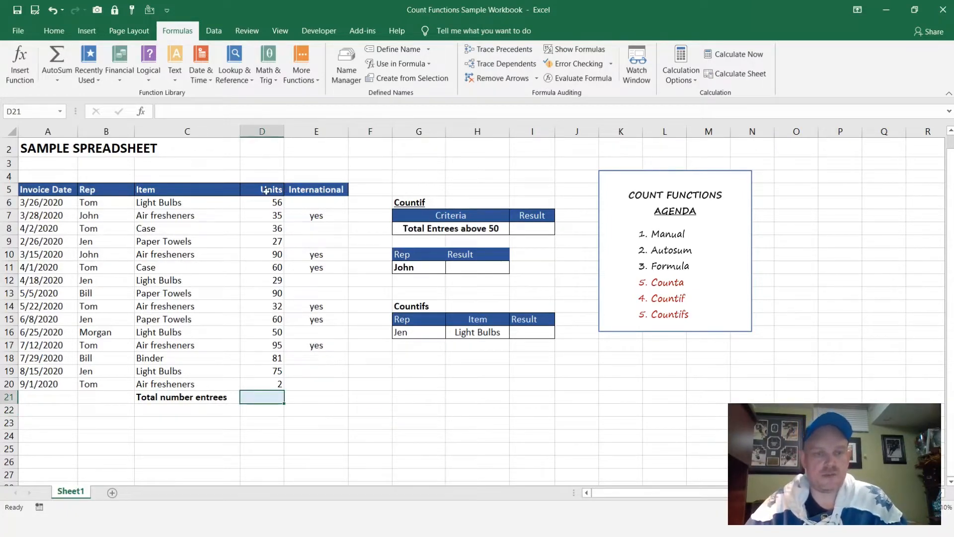
drag(267, 197, 267, 372)
drag(266, 319, 269, 203)
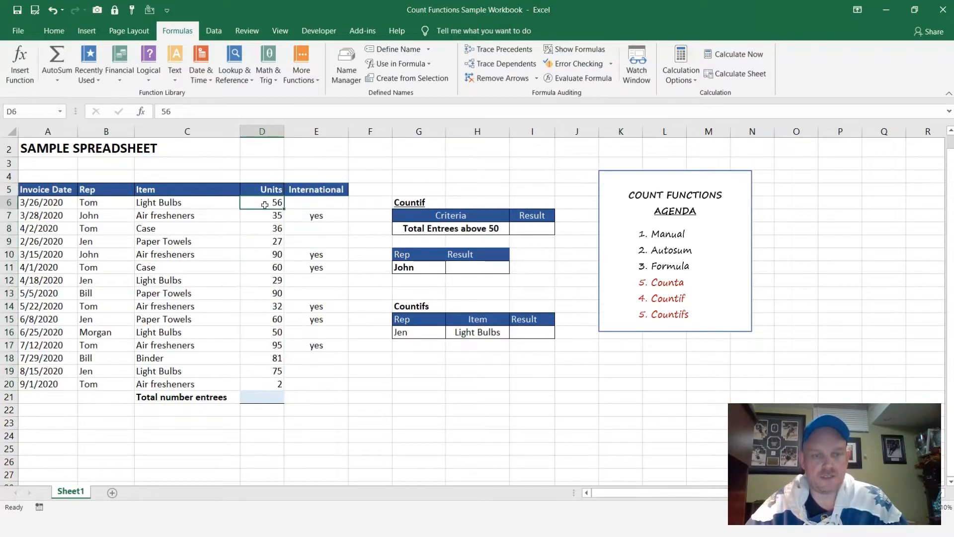
click(262, 396)
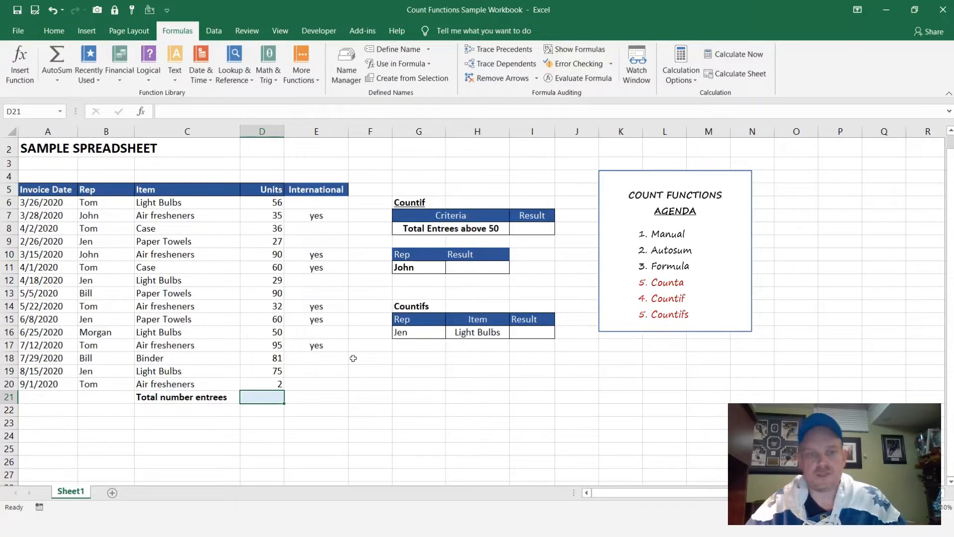
drag(268, 203, 282, 385)
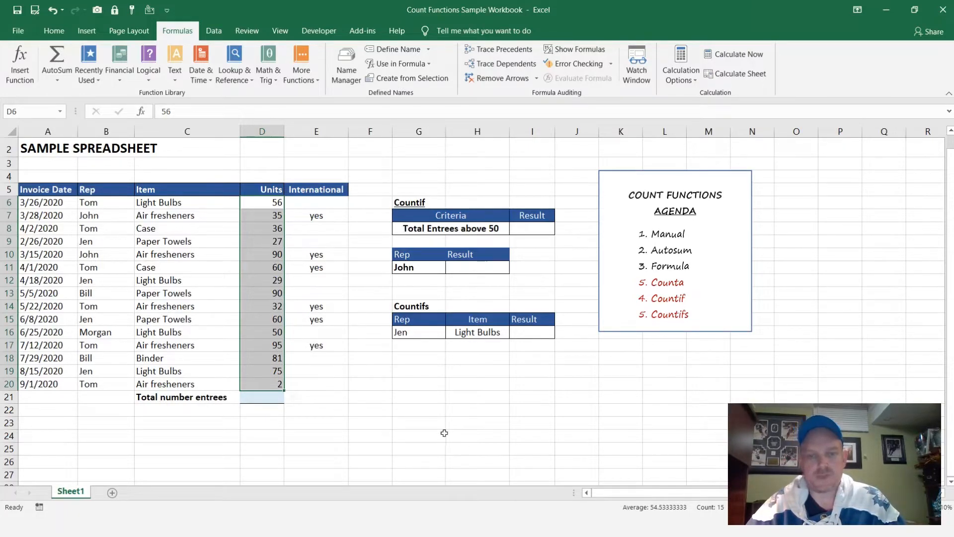
Count the Units values D6:D20 in cell D21 with AutoSum's Count Numbers function
click(257, 396)
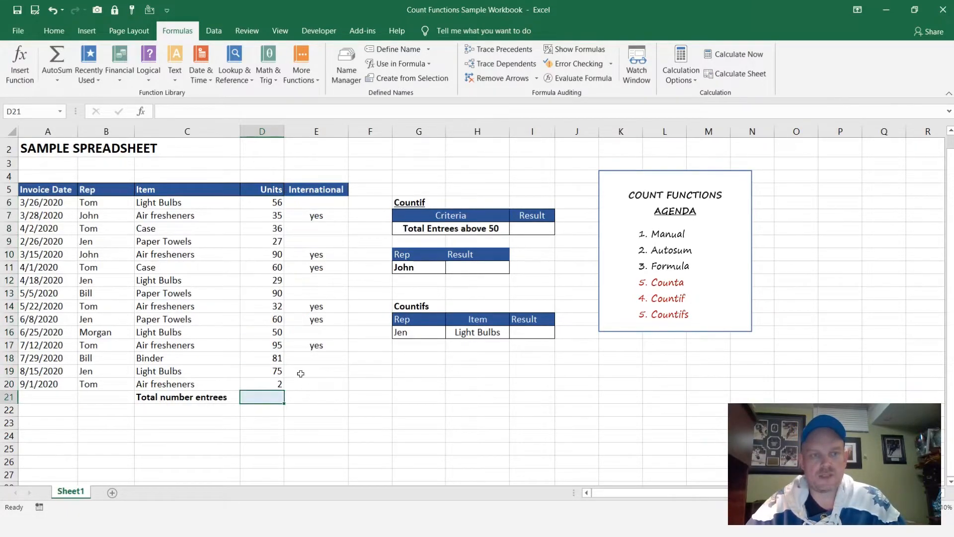
click(54, 31)
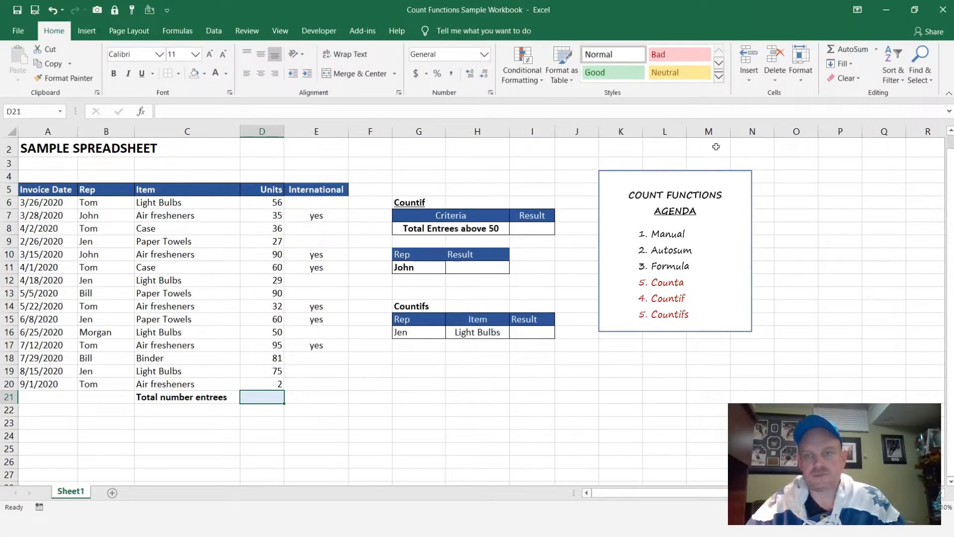
click(877, 50)
click(877, 50)
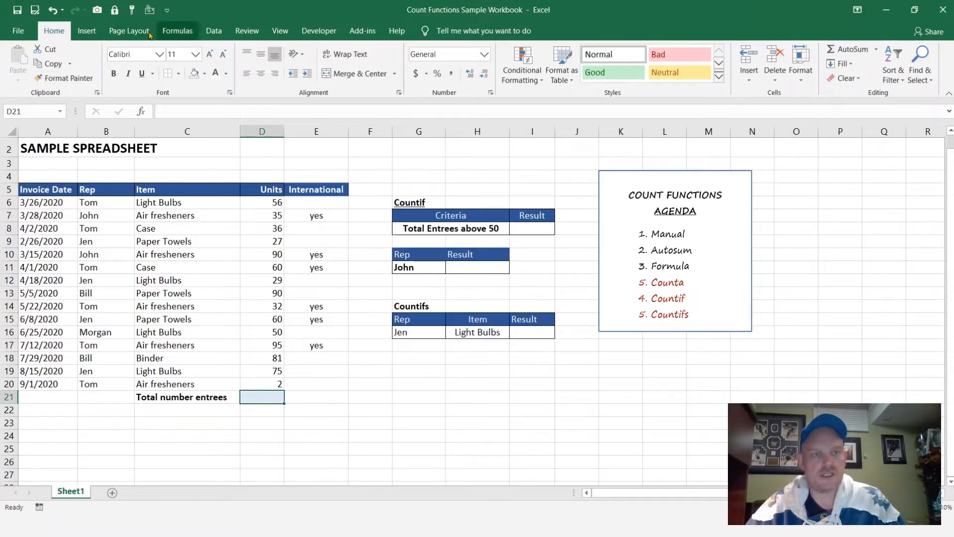
click(178, 30)
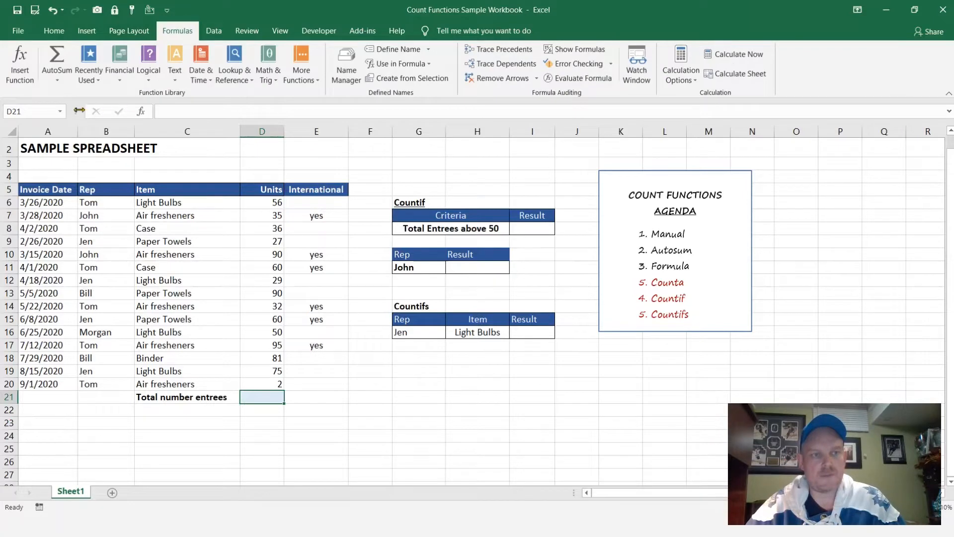
click(54, 80)
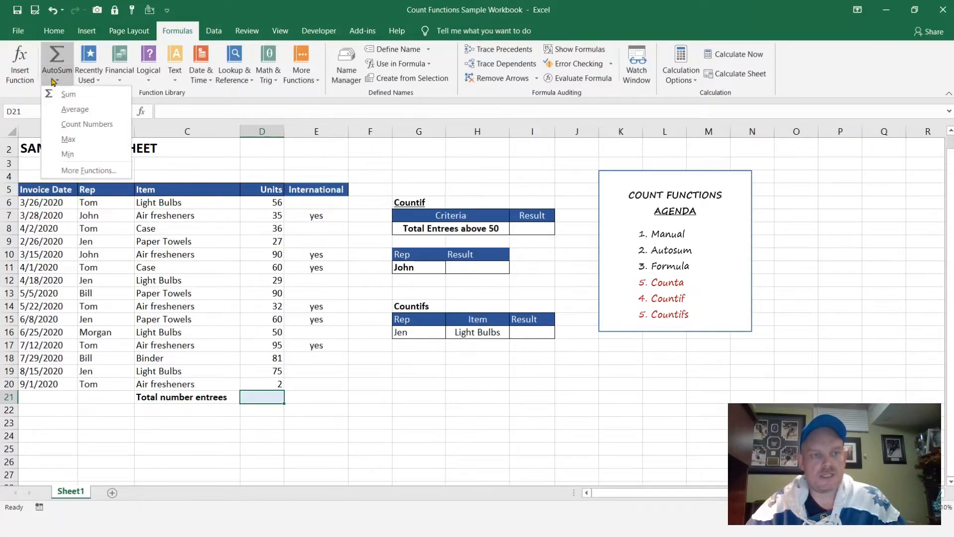
click(85, 124)
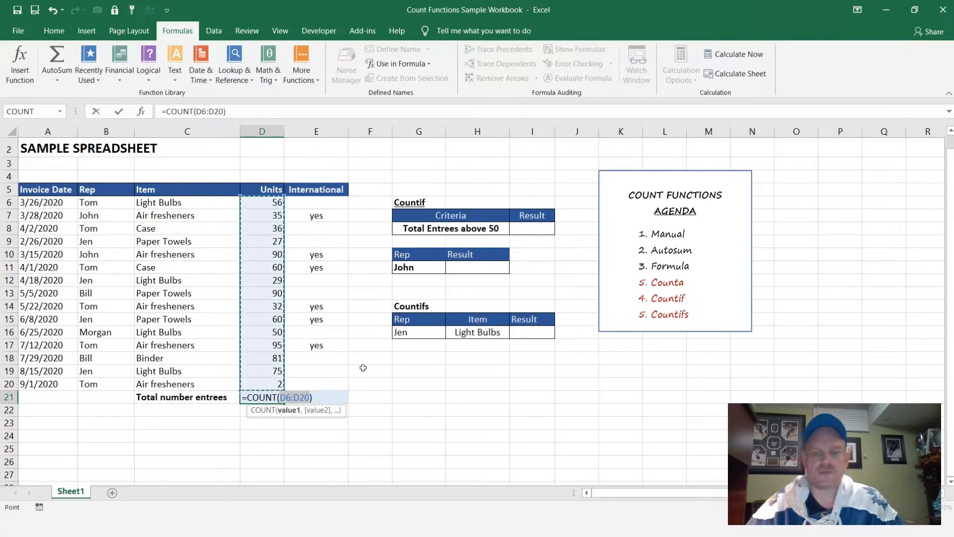
key(Return)
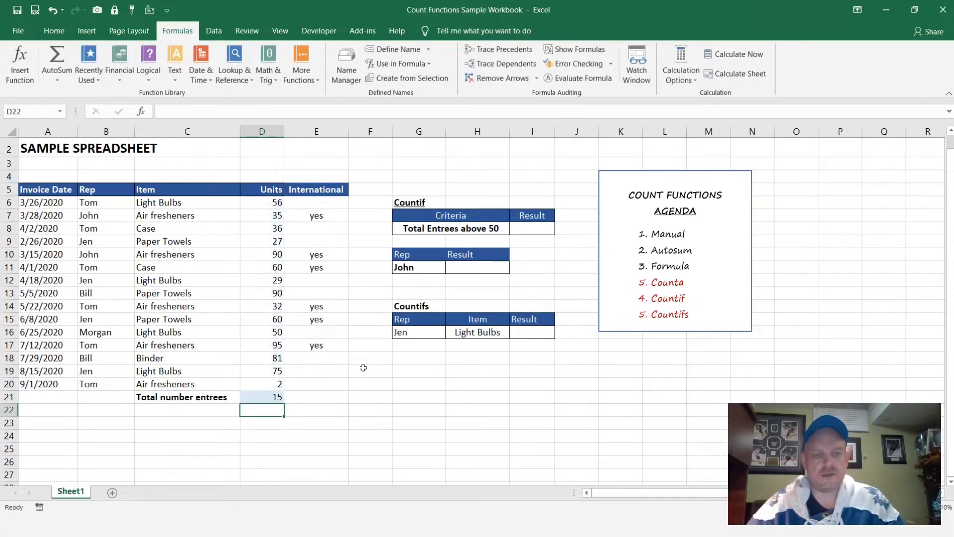
Clear the AutoSum count formula from the Total number entrees cell D21
click(267, 397)
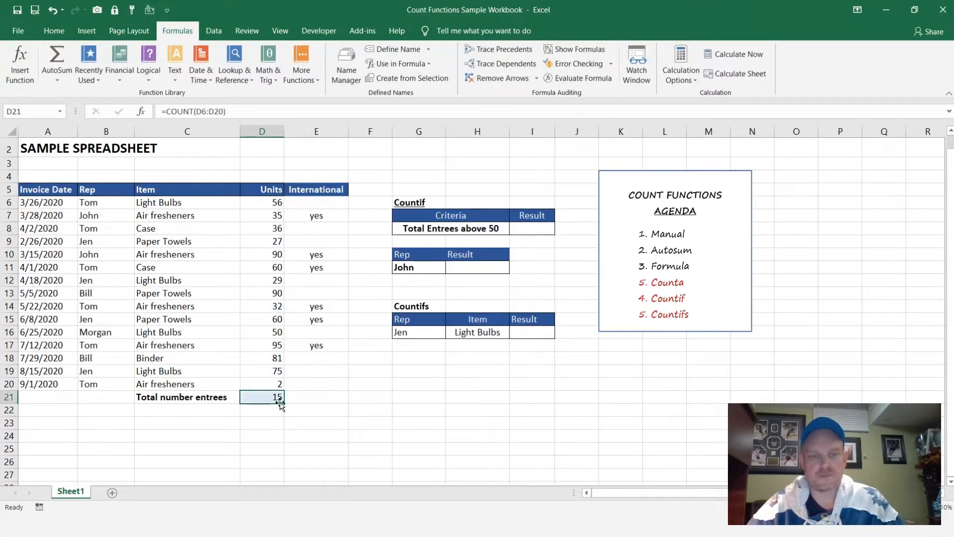
key(BackSpace)
key(Return)
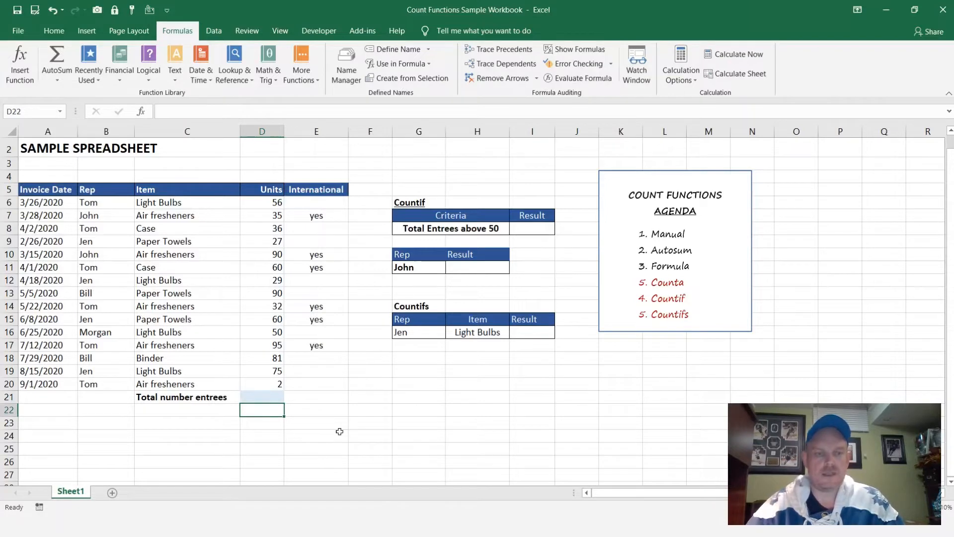
Look up the COUNT function with Insert Function and enter it in D21 with the range D6:D20
click(274, 398)
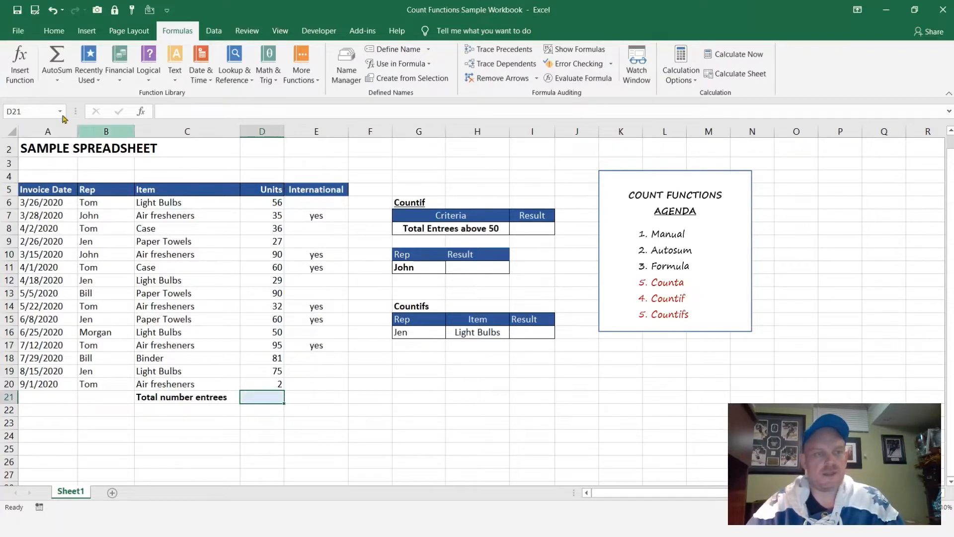
click(20, 63)
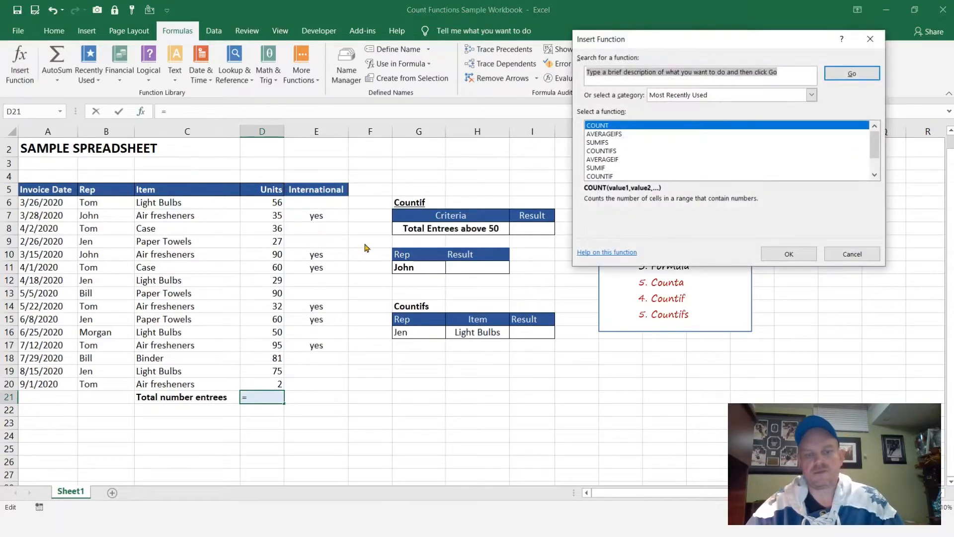
text(count)
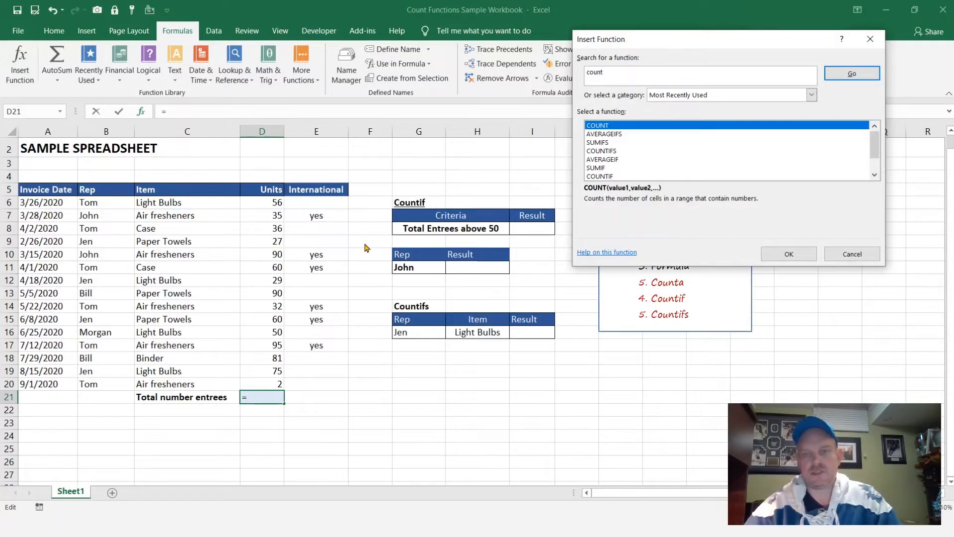
click(852, 73)
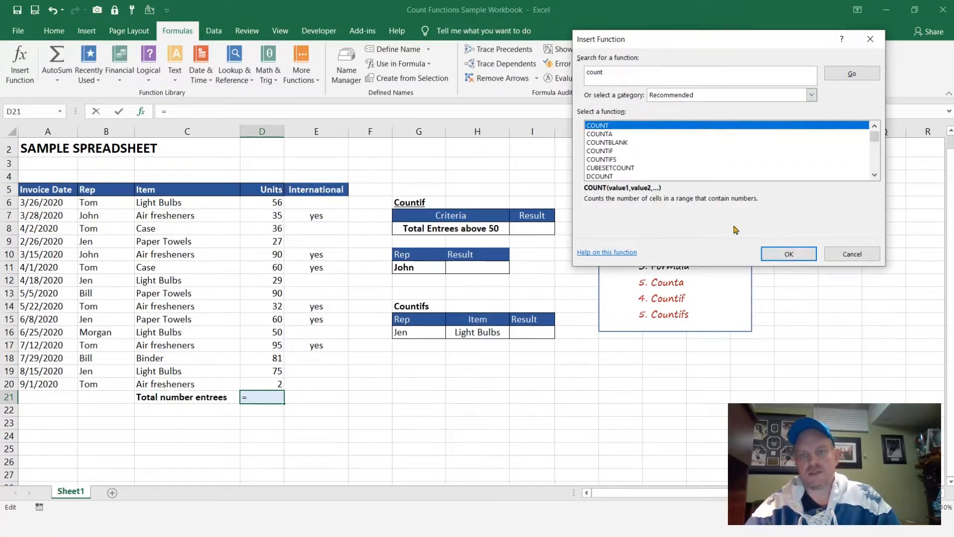
click(789, 254)
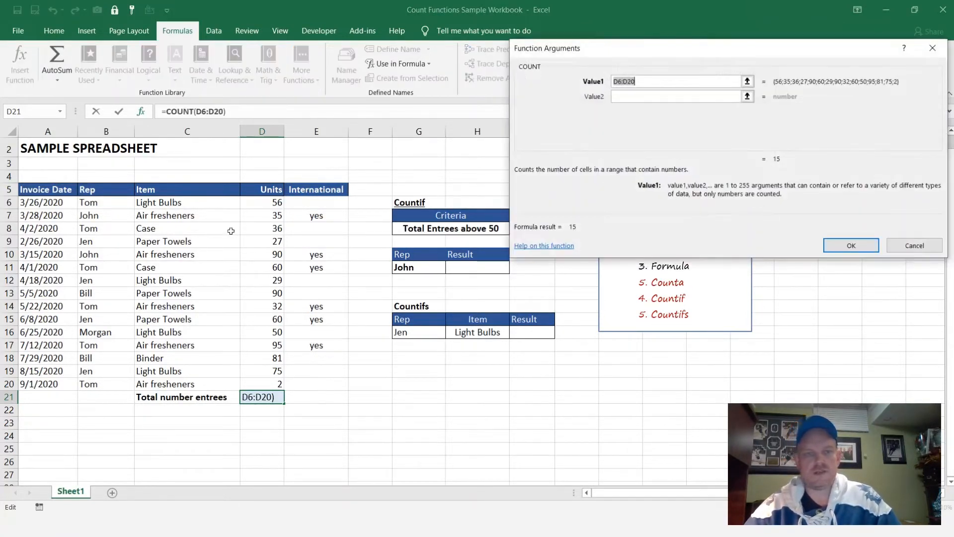
drag(249, 203, 249, 384)
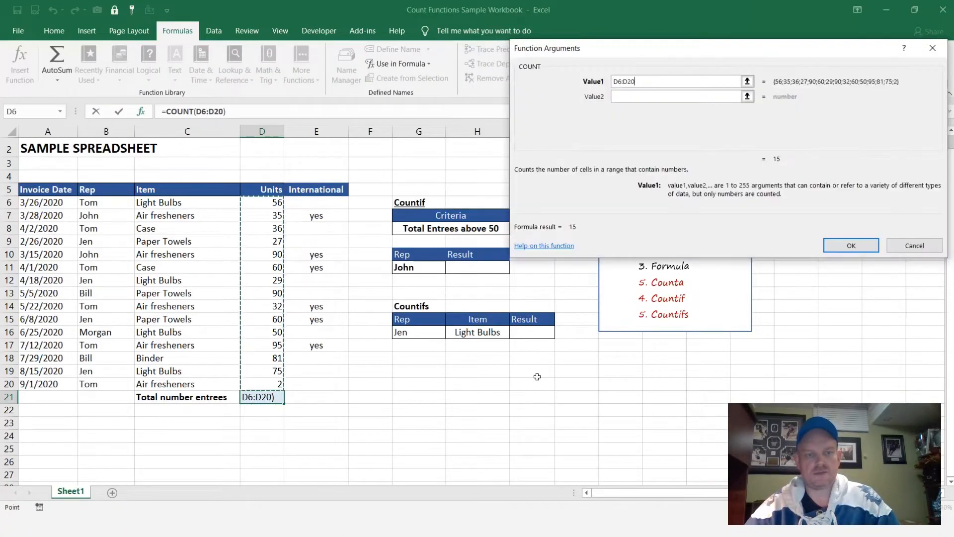
click(852, 246)
click(323, 409)
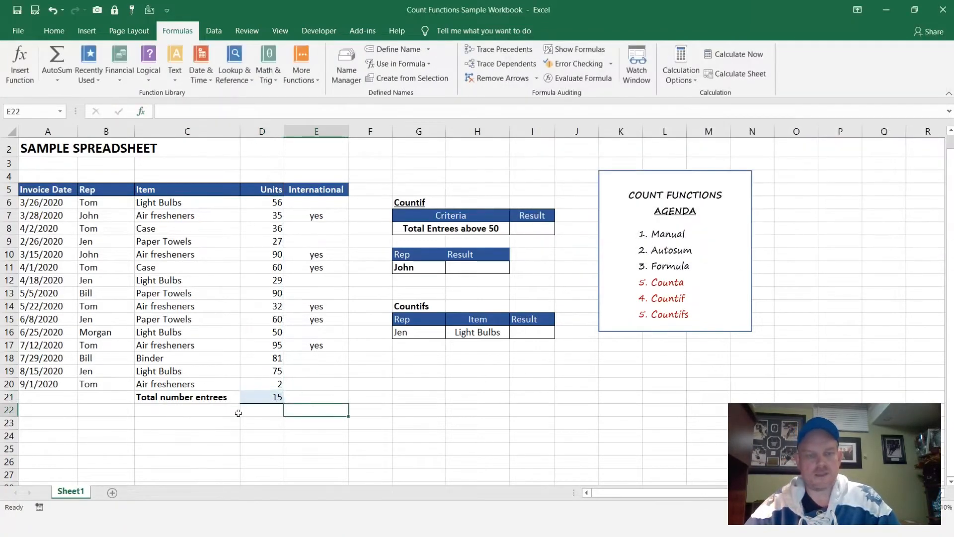
Delete the inserted COUNT formula from D21 to leave the cell empty
click(280, 397)
key(F2)
key(Return)
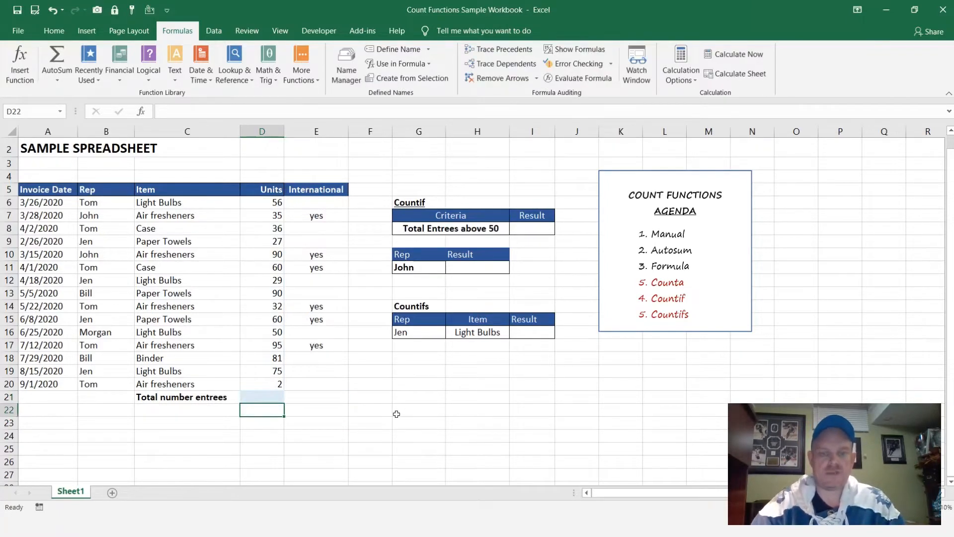
Write the formula =count(D6:D20) directly in cell D21 to count the Units entries
click(276, 397)
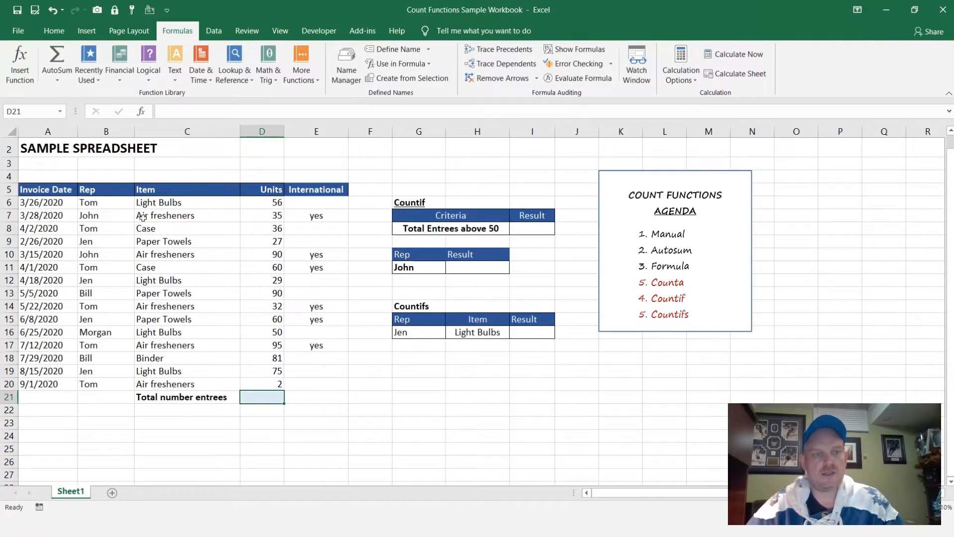
click(209, 113)
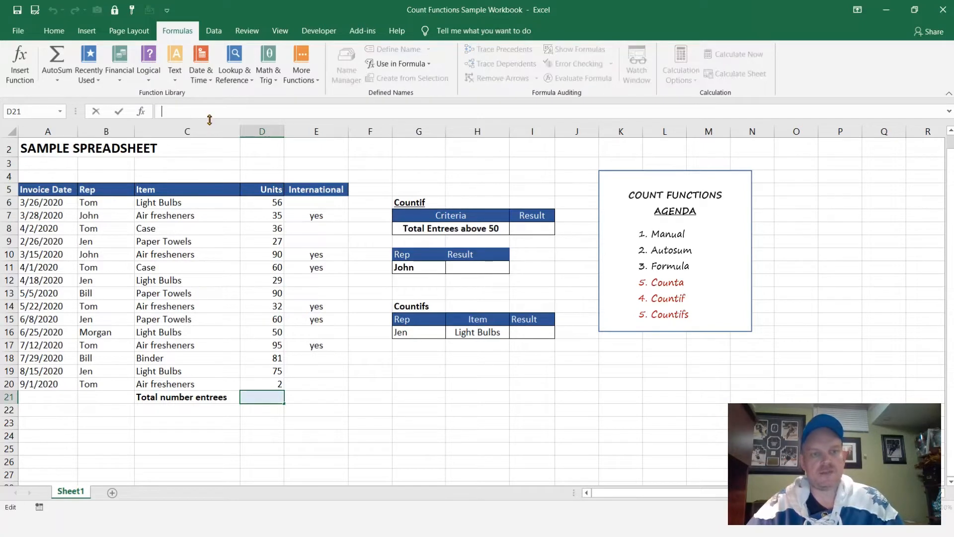
text(=coun)
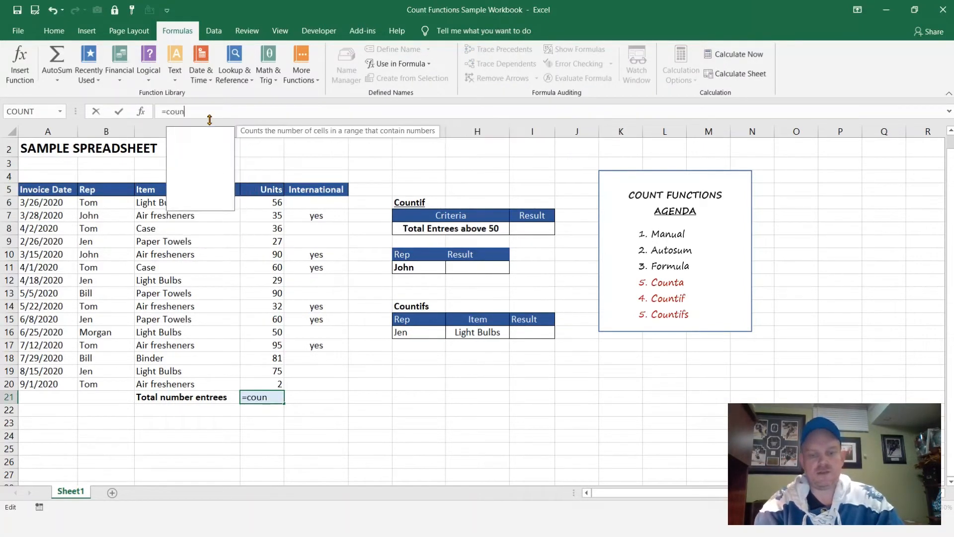
text(t()
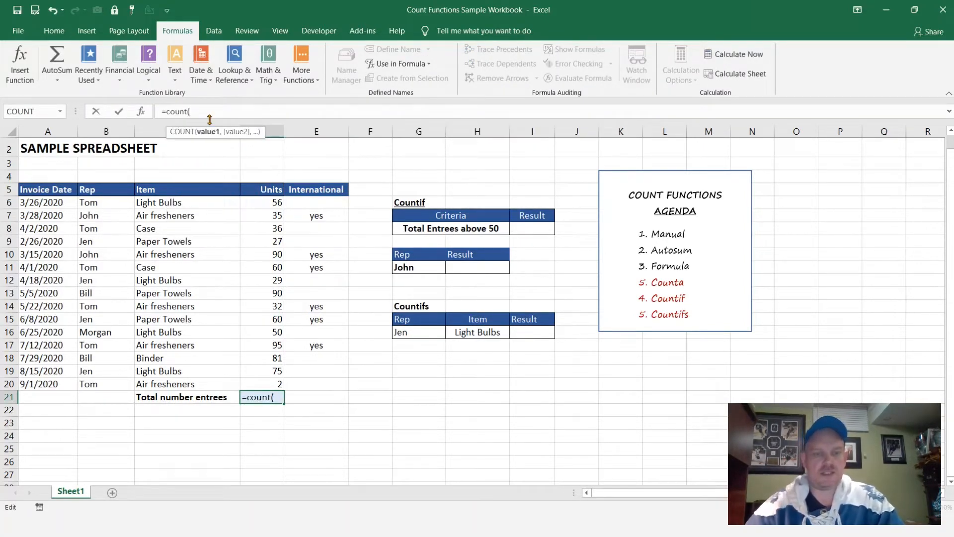
drag(256, 204, 249, 383)
text())
key(Return)
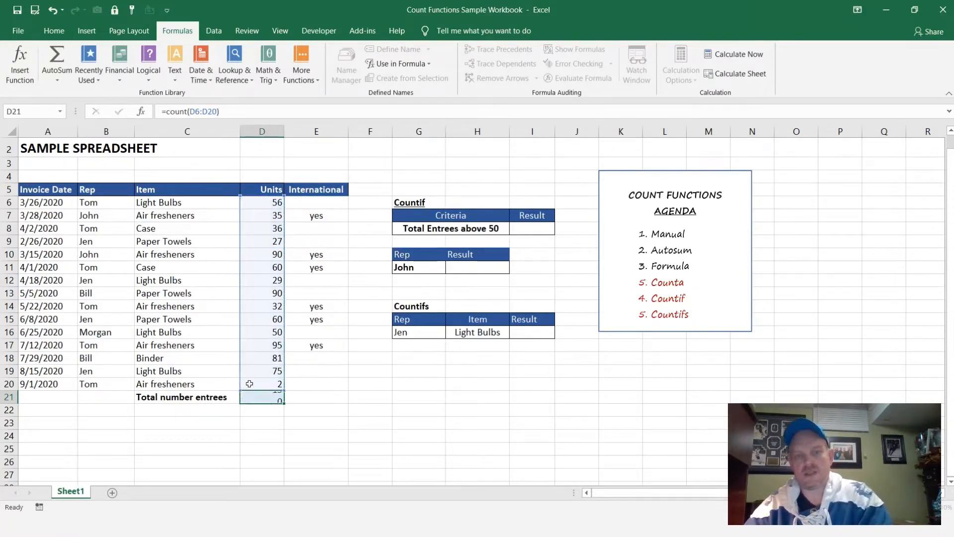
click(329, 419)
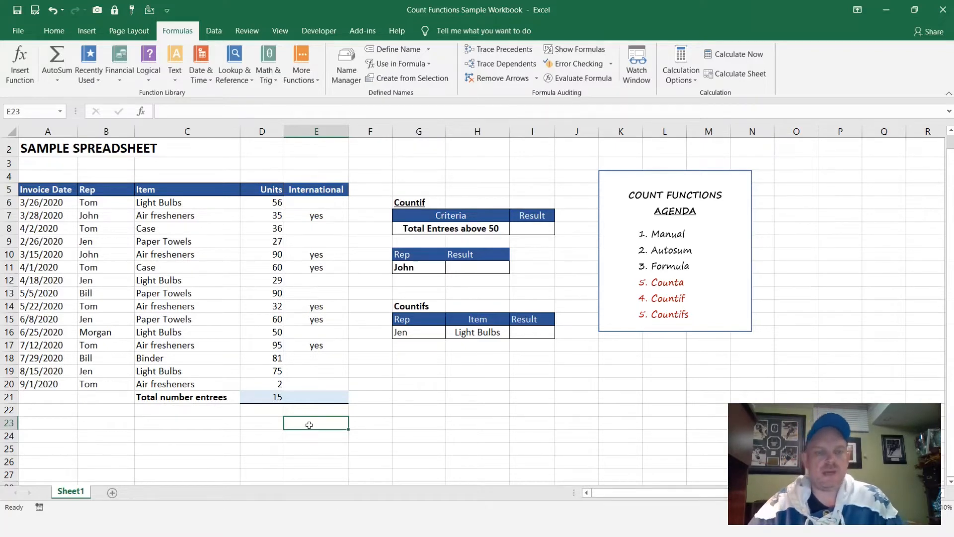
Insert the COUNTA function in E21 for the International range E6:E20, and select that range to check it
click(311, 396)
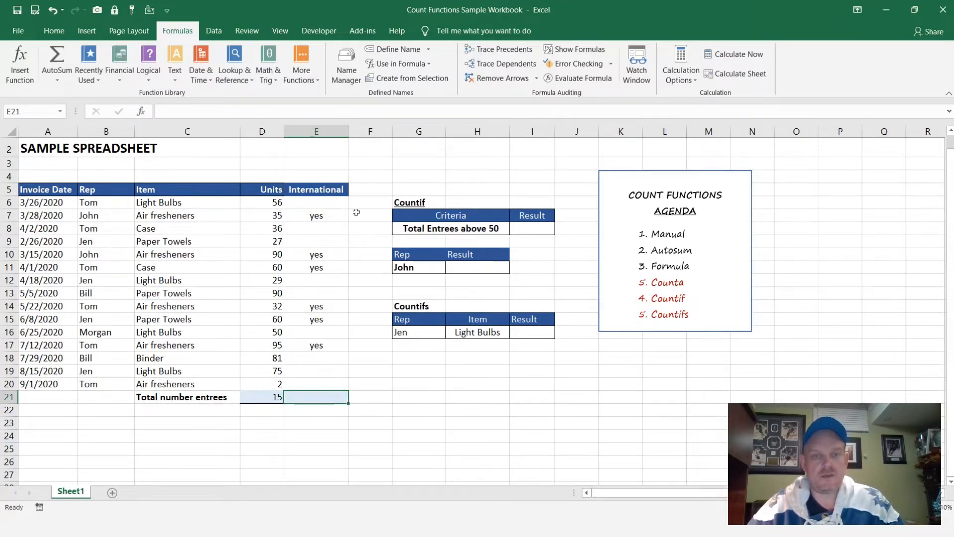
click(24, 84)
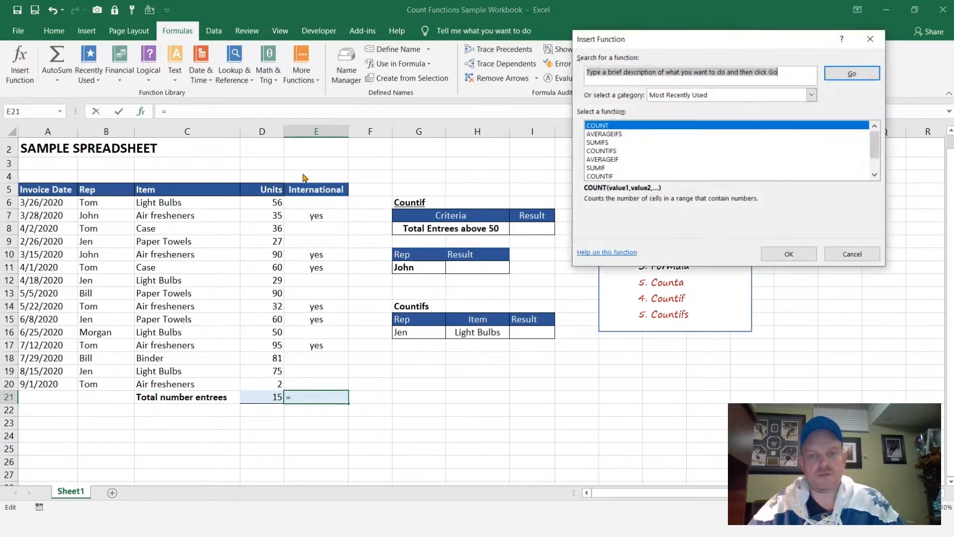
text(counta)
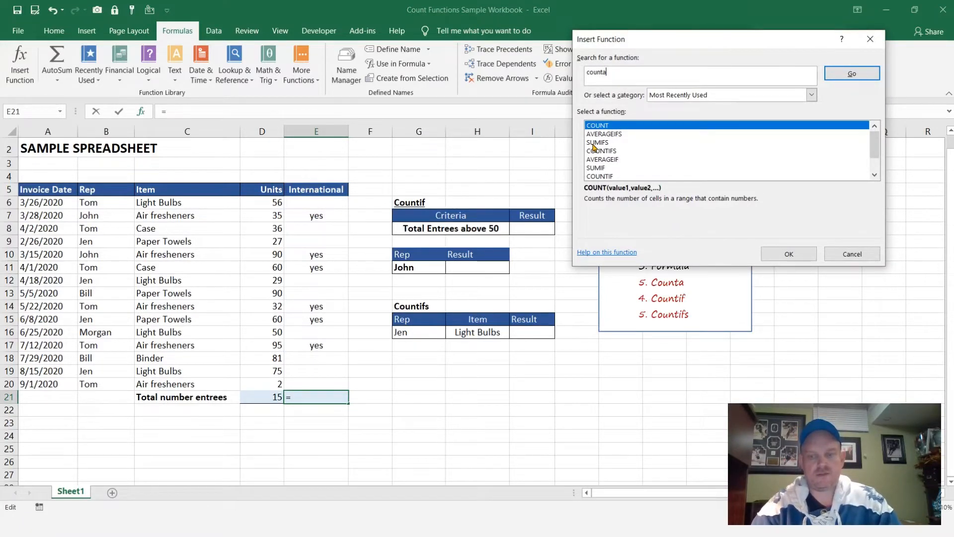
key(Return)
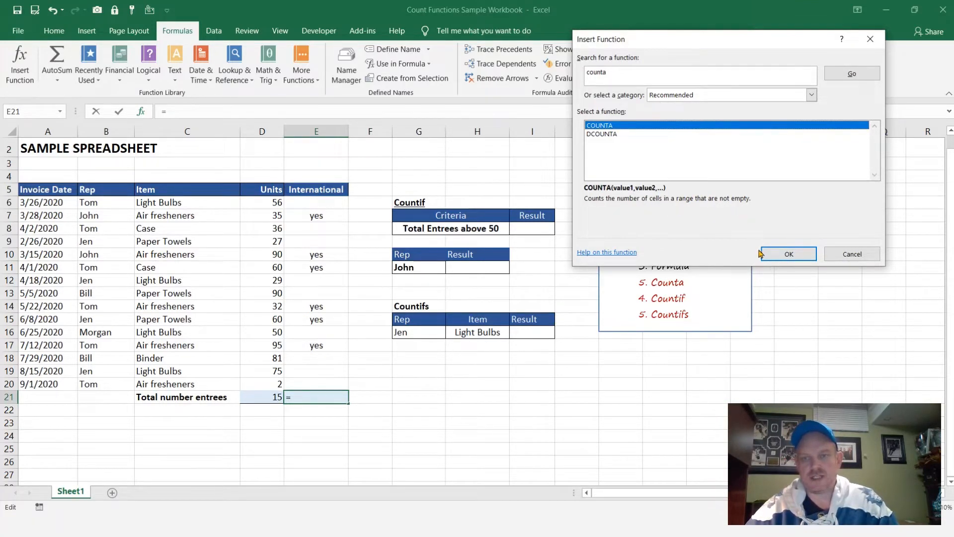
click(778, 257)
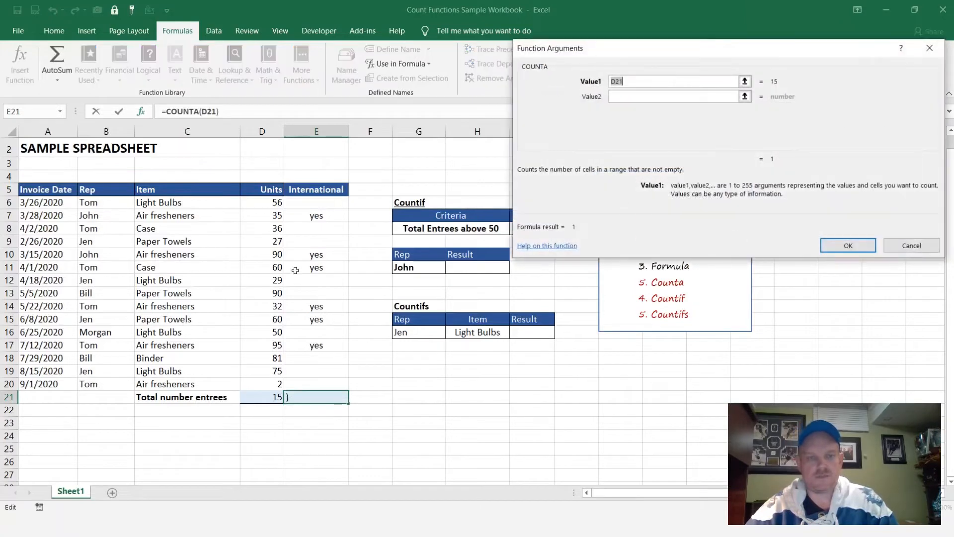
drag(304, 204, 313, 386)
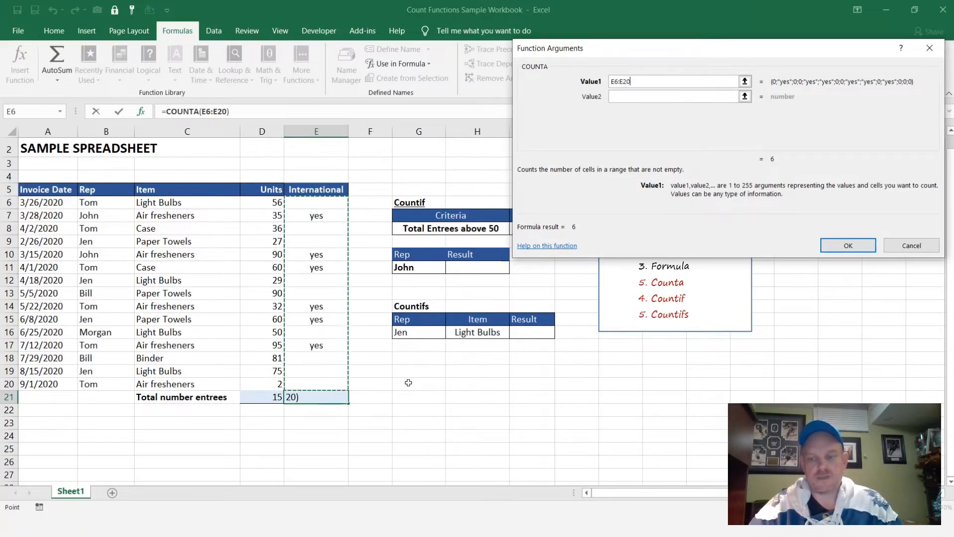
key(Return)
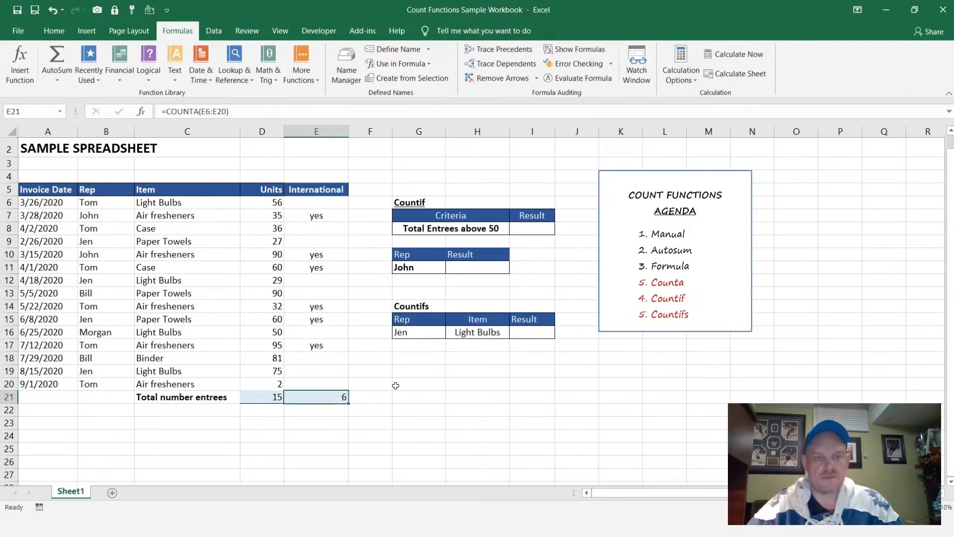
drag(313, 204, 314, 386)
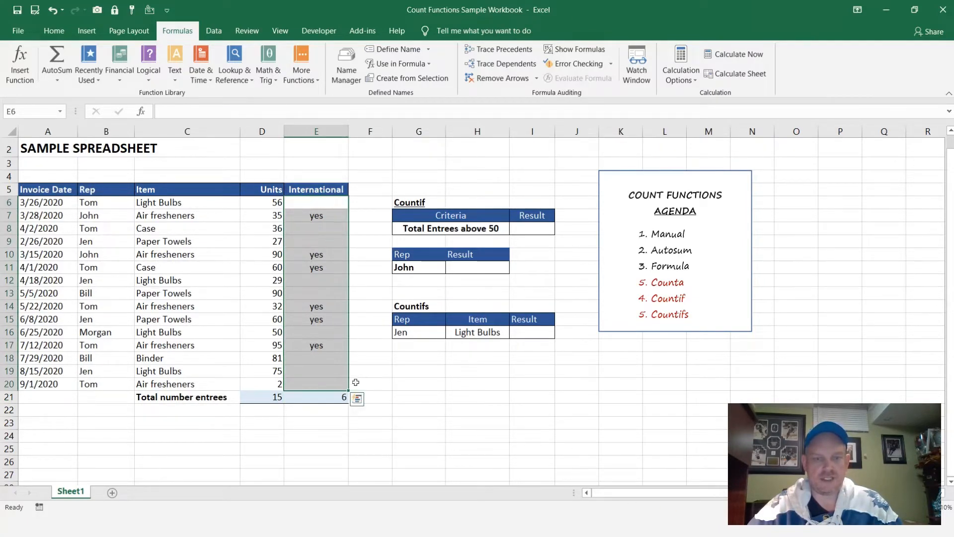
Delete the inserted COUNTA formula from cell E21
click(352, 356)
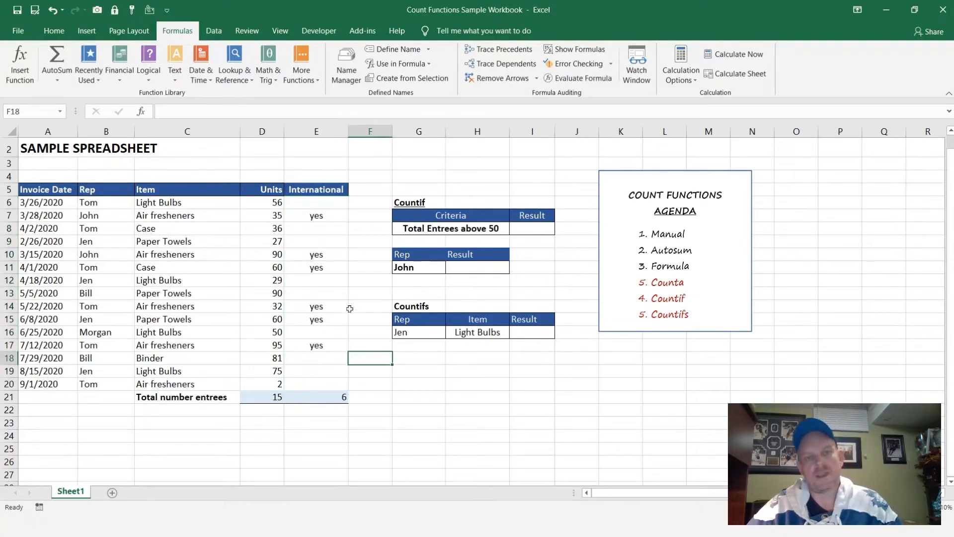
click(331, 397)
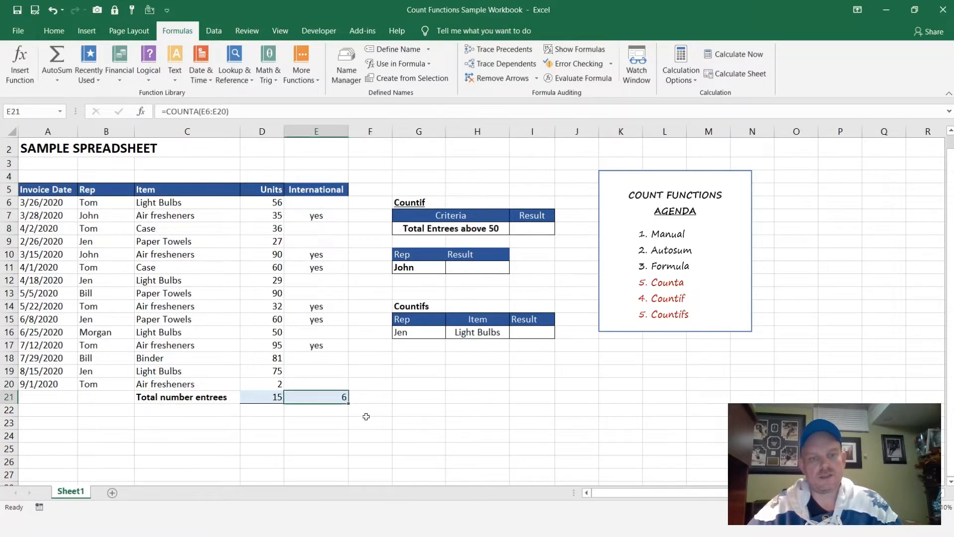
key(BackSpace)
key(Escape)
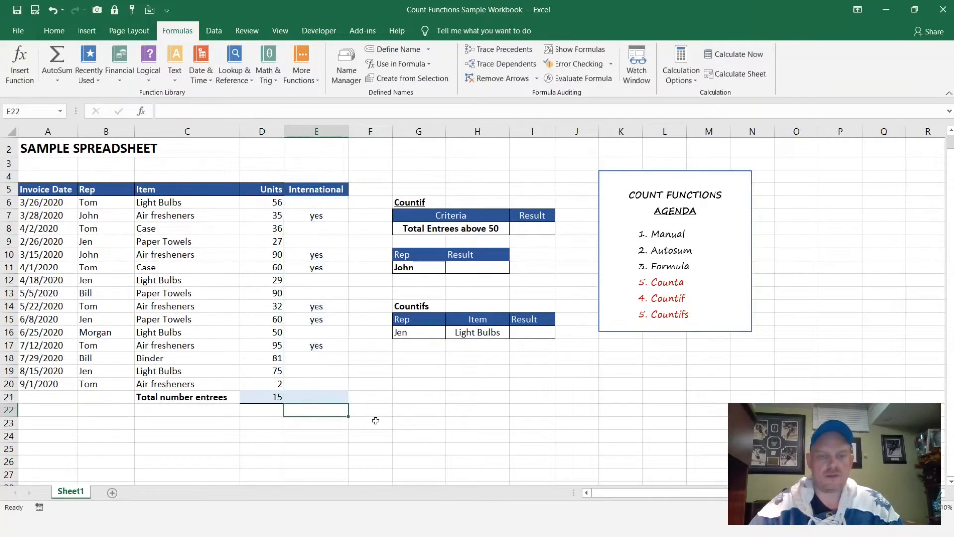
Write the formula =counta(E6:E20) directly in cell E21 to count the International entries
click(176, 111)
text(=co)
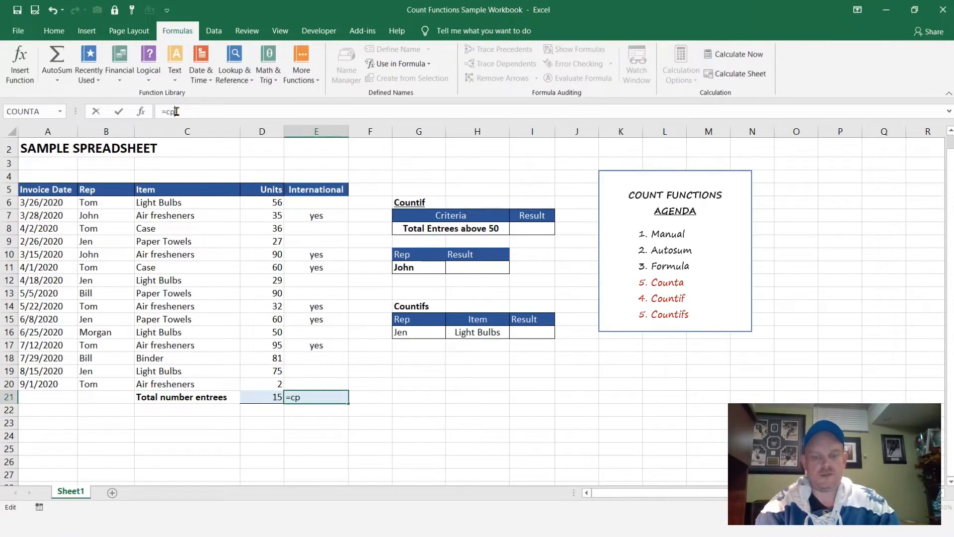
text(unt)
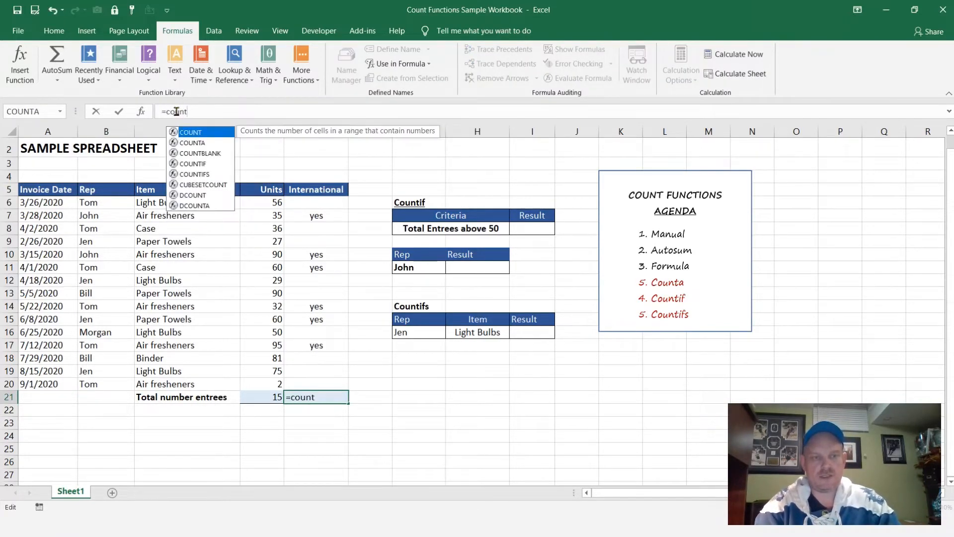
text(a()
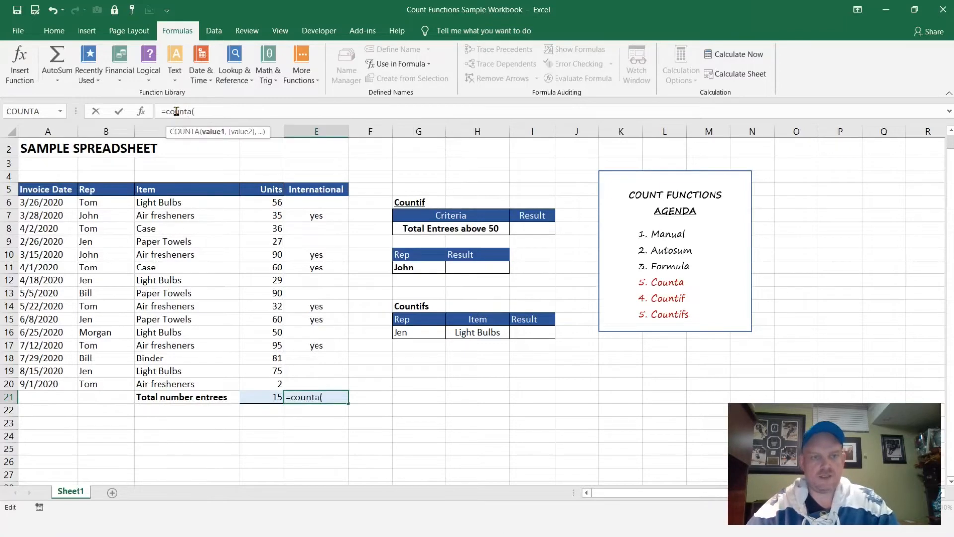
drag(291, 201, 316, 383)
text())
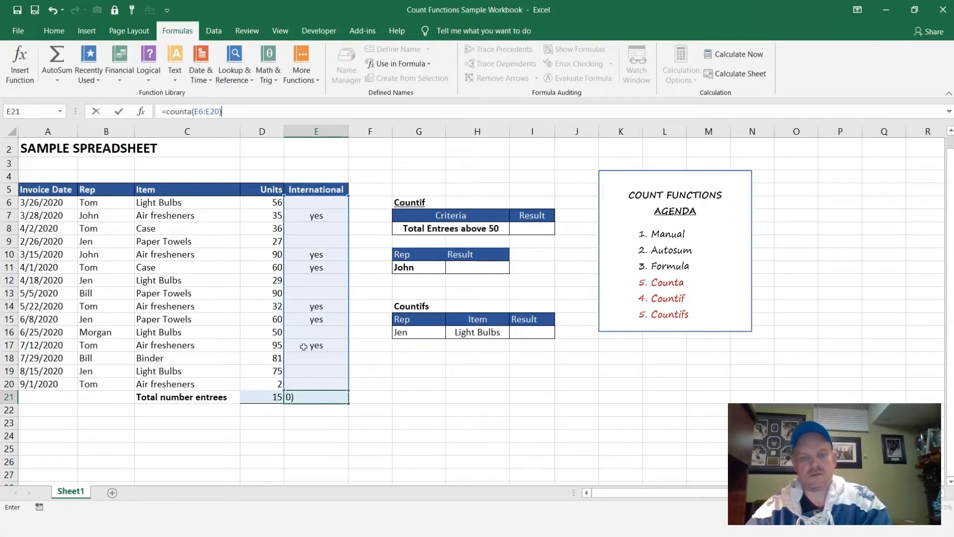
key(Return)
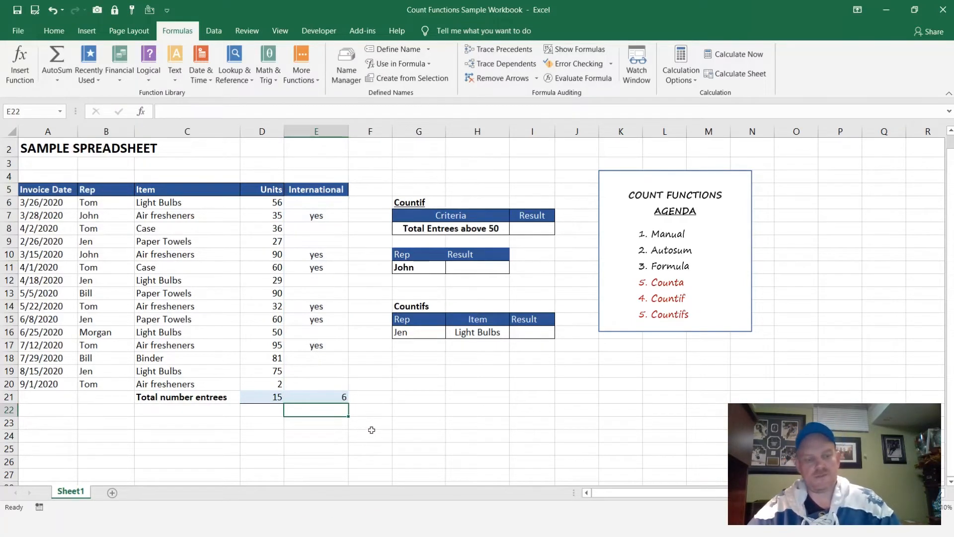
Look up COUNTIF with Insert Function for the rep's result cell H11 and open its function arguments
click(419, 397)
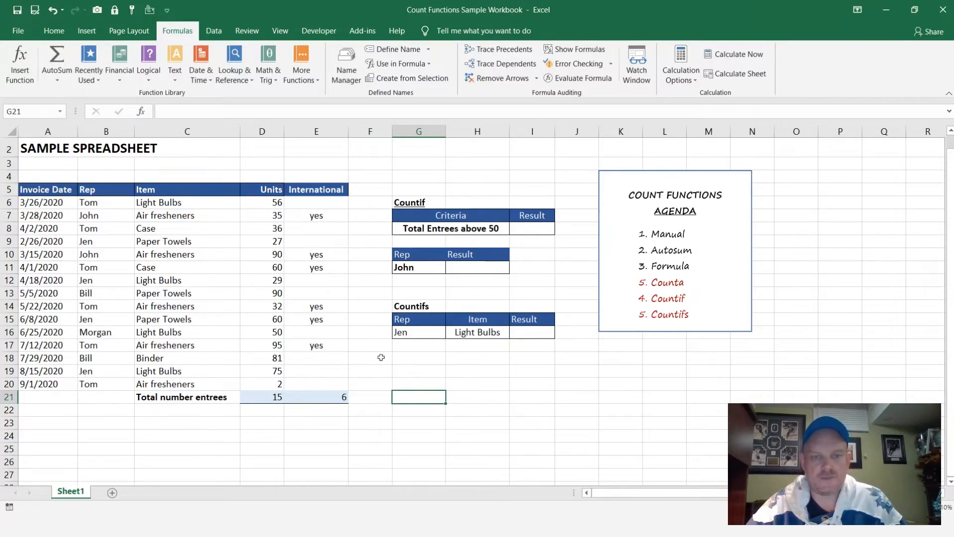
click(459, 269)
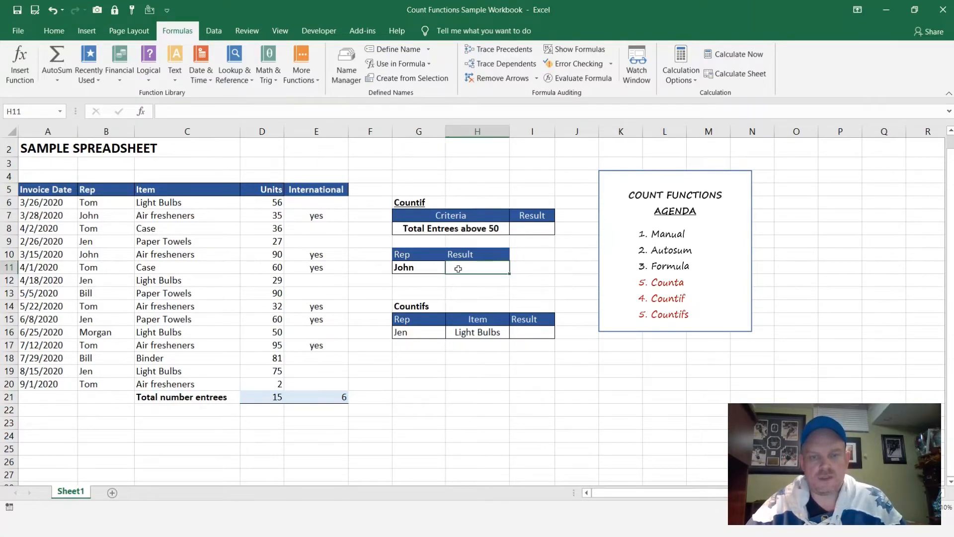
click(17, 62)
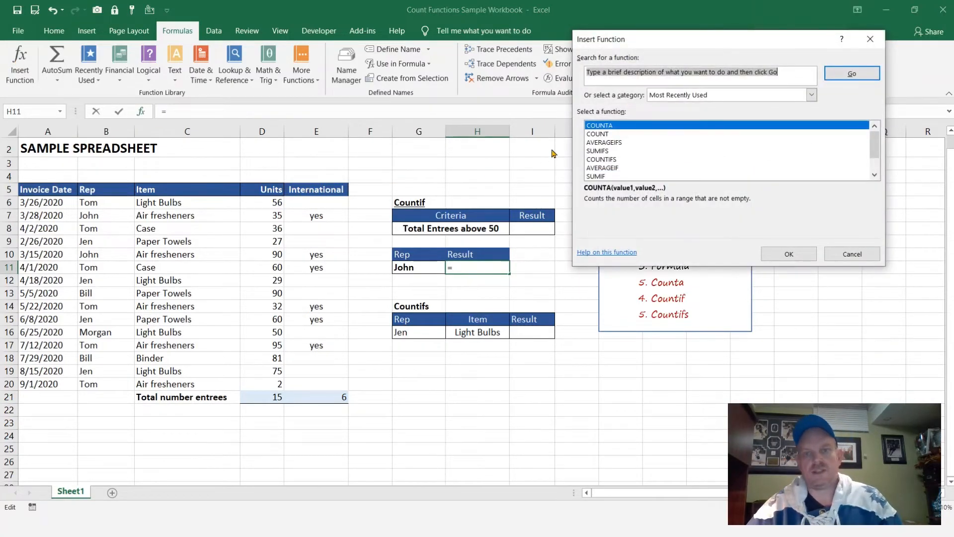
text(countif)
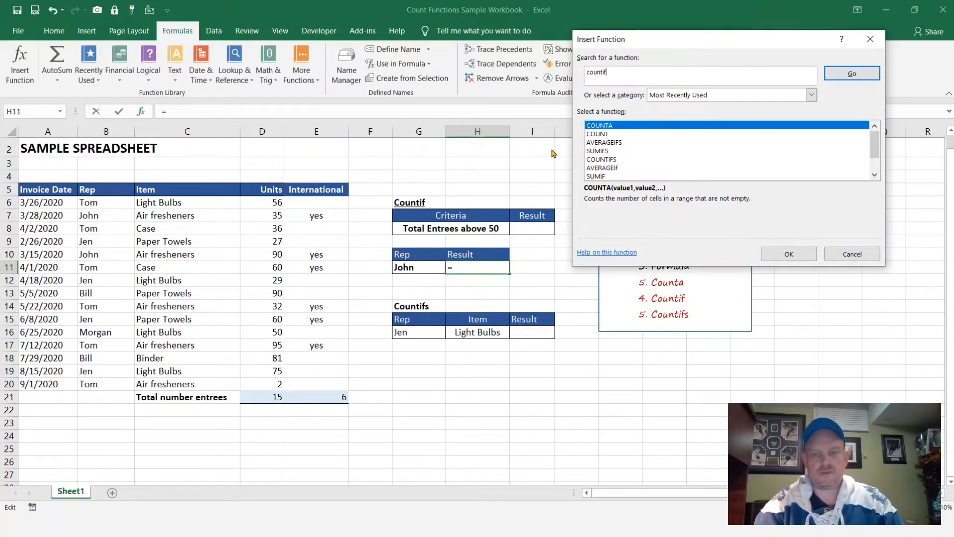
click(851, 75)
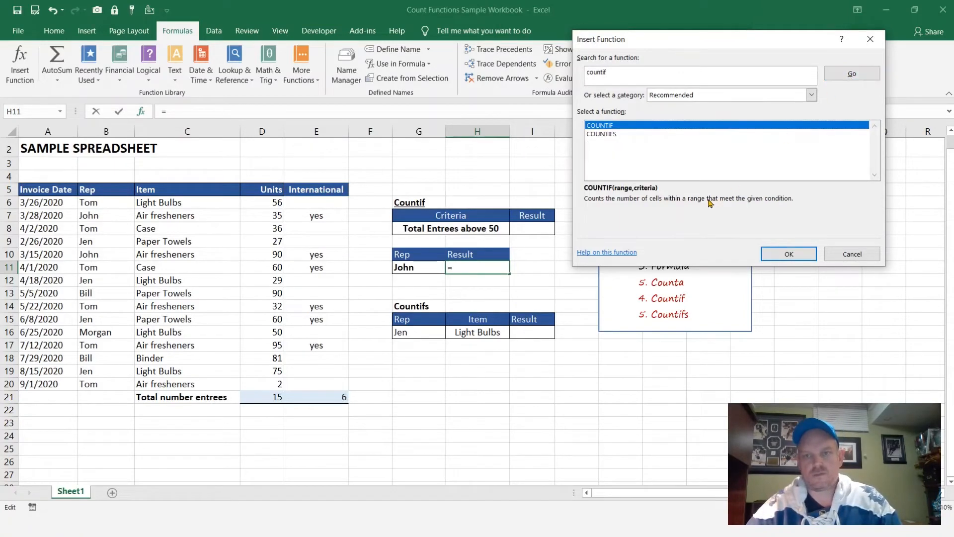
click(789, 253)
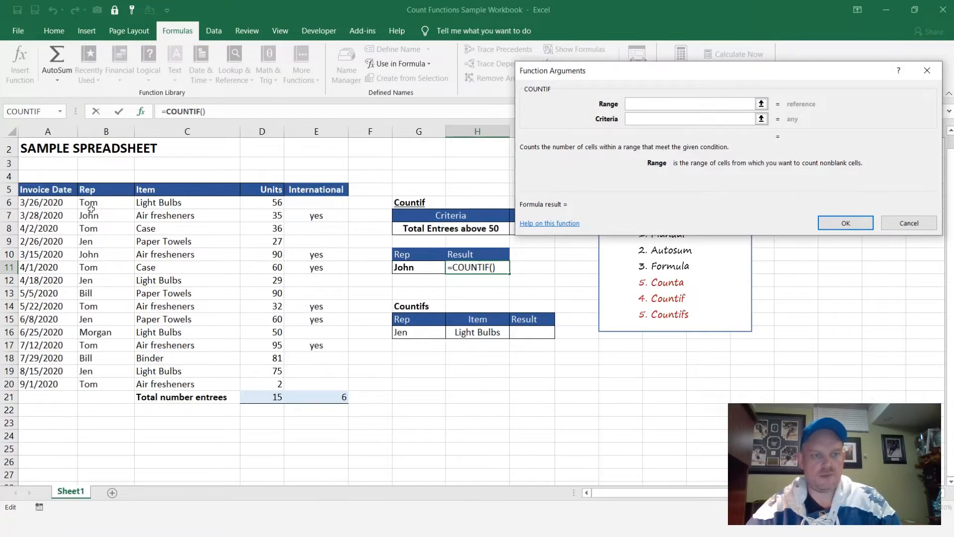
Set the COUNTIF range to the Rep entries B6:B20 and its criteria to G11, and enter the function in H11
drag(92, 202, 94, 384)
click(635, 119)
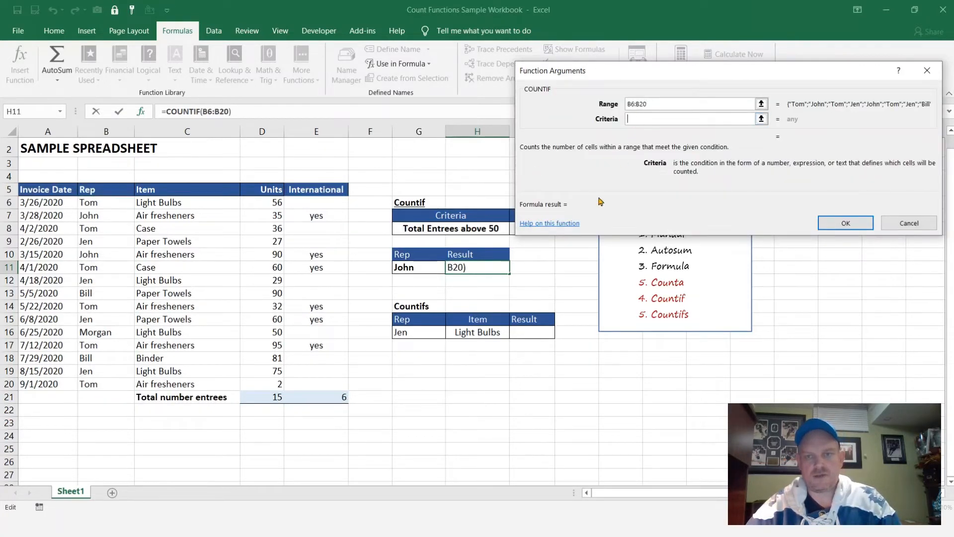
click(407, 267)
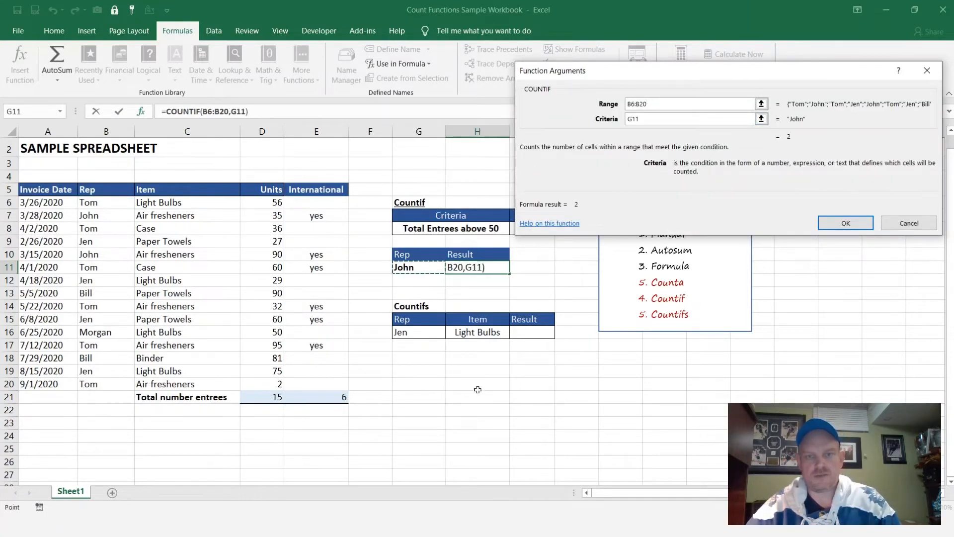
click(841, 225)
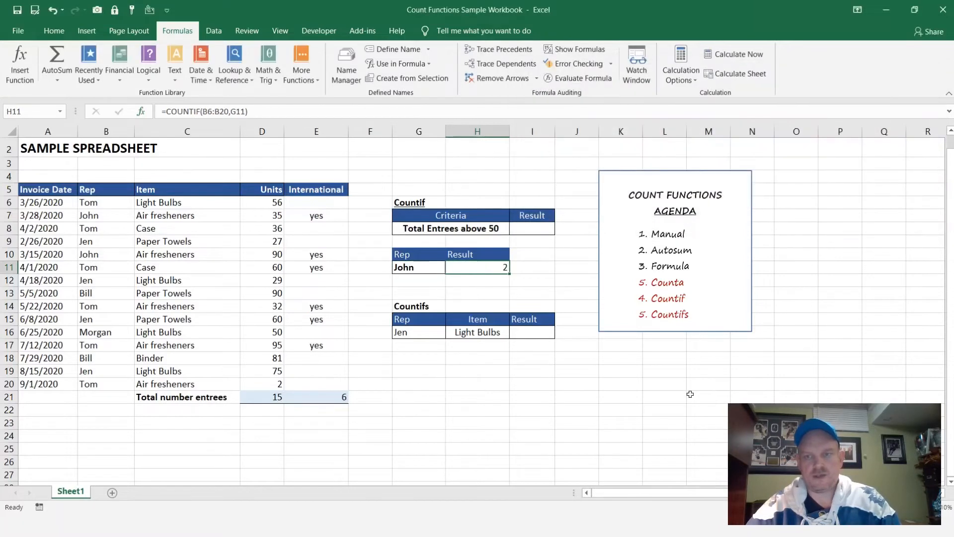
Select B7:E7 and B10:E10 in turn to check the entries of the rep named in G11
click(505, 395)
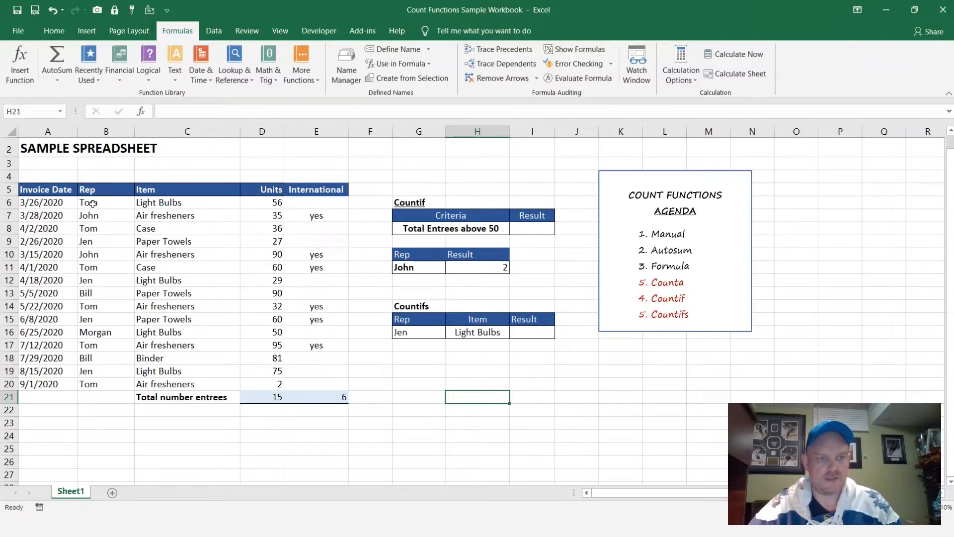
drag(96, 221, 328, 216)
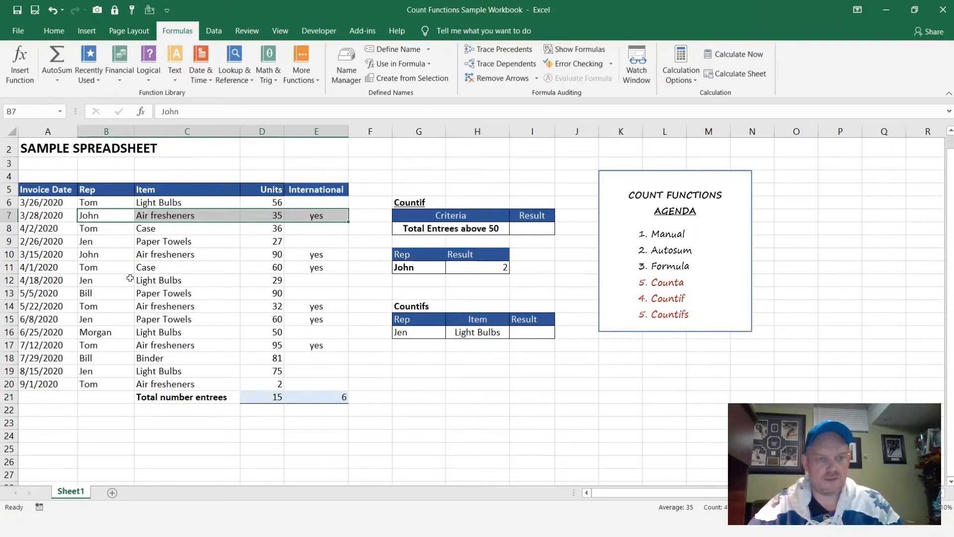
drag(101, 255, 323, 256)
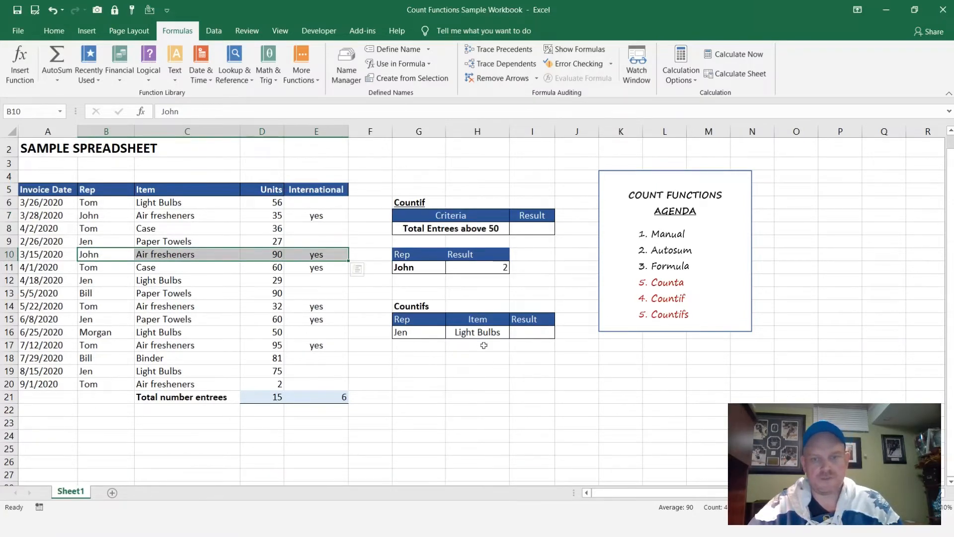
Replace the inserted function in H11 with the directly written formula =countif(B6:B20,G11)
click(479, 268)
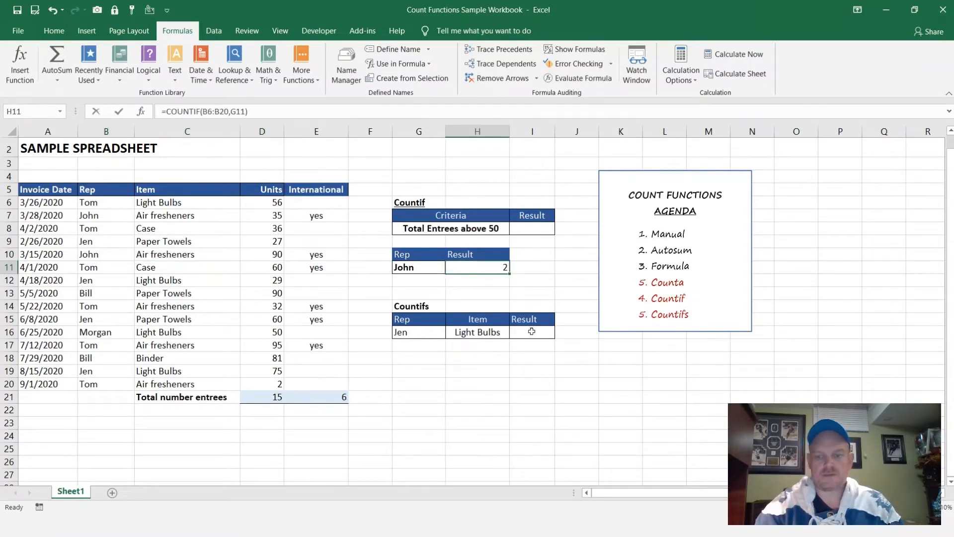
key(Delete)
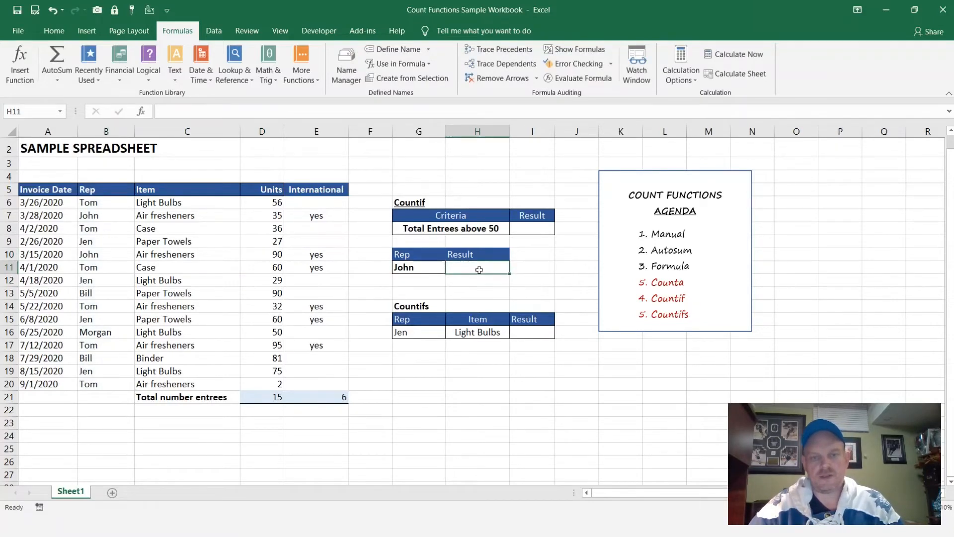
click(187, 111)
text(=)
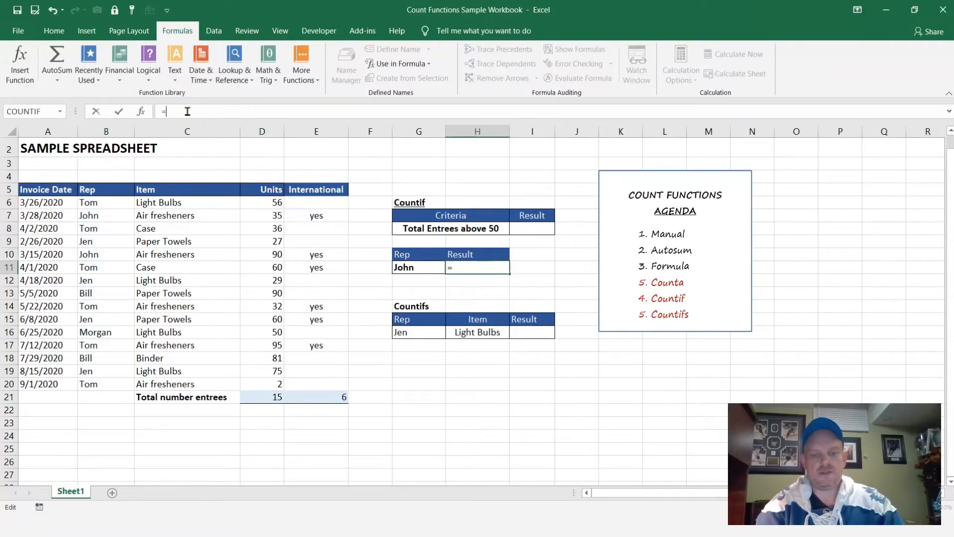
text(countif()
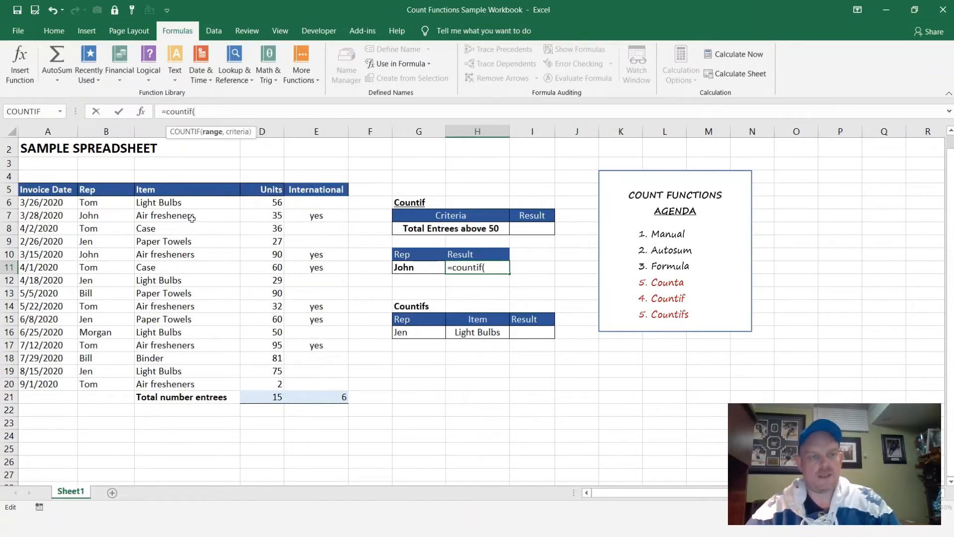
drag(107, 204, 102, 389)
text(,)
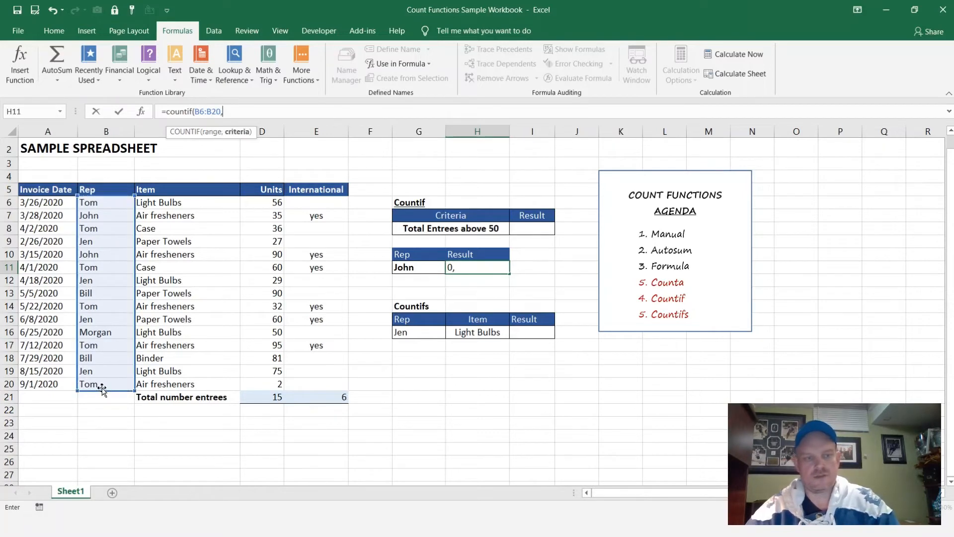
click(410, 269)
key(Return)
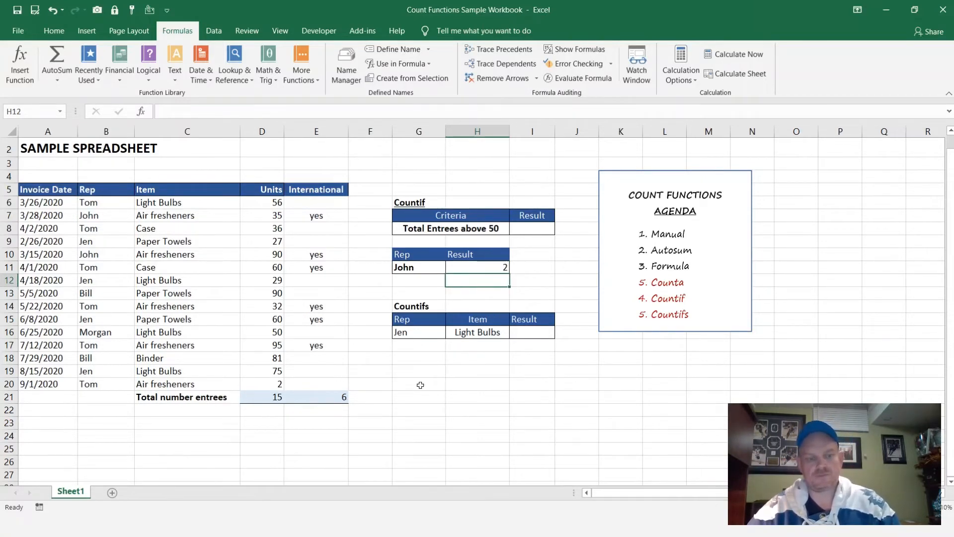
Clear the COUNTIF formula from the rep's result cell H11
click(475, 384)
click(480, 272)
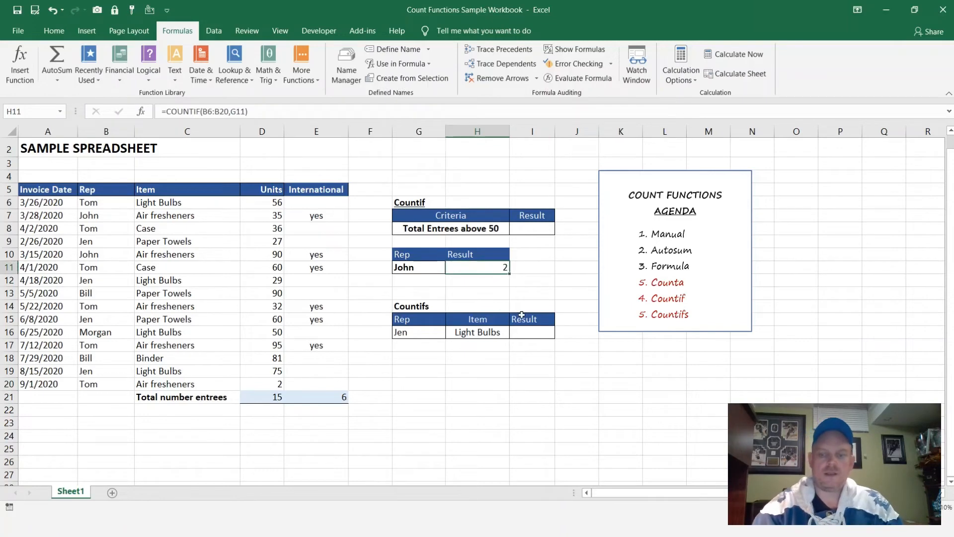
key(BackSpace)
key(Return)
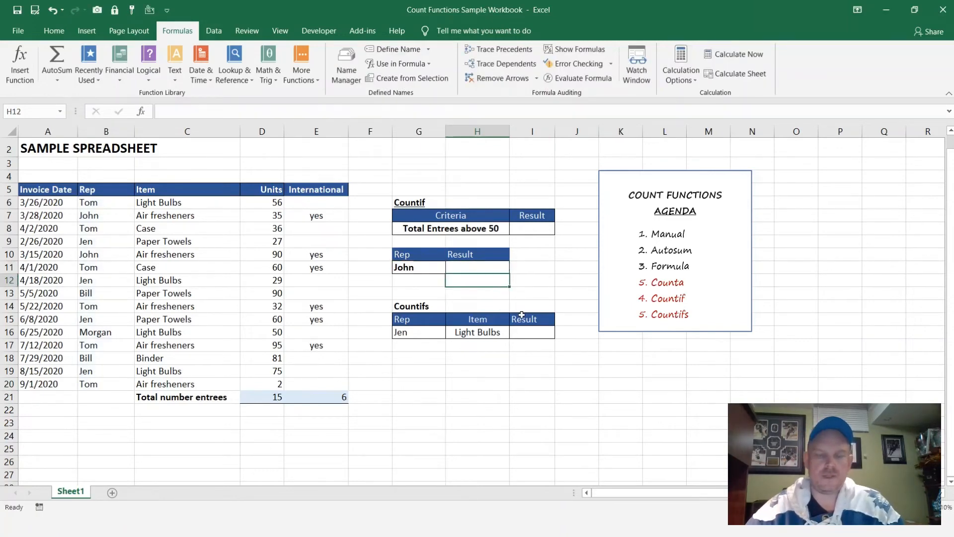
Write a COUNTIF formula in H11 over B6:B20, using the rep name shown in G11 as quoted text for the criteria
click(452, 269)
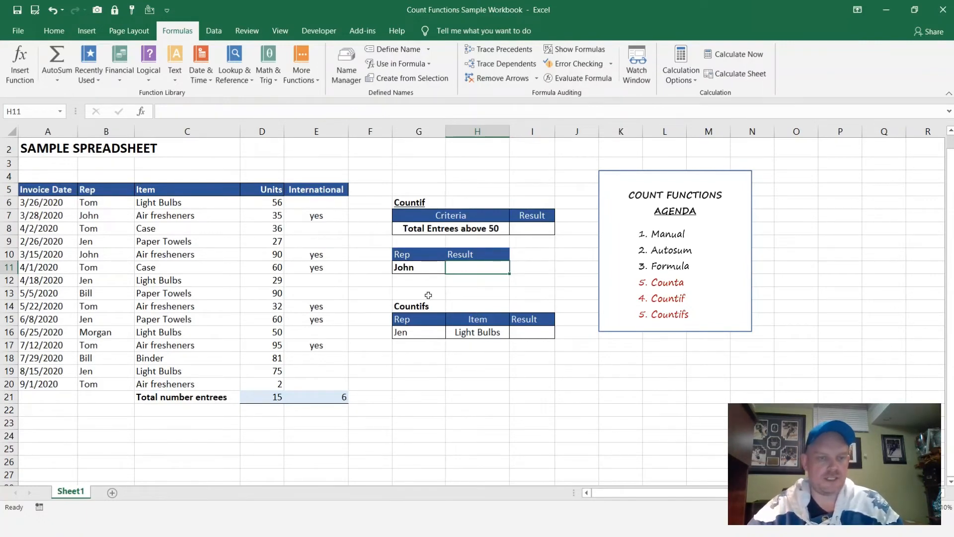
click(229, 111)
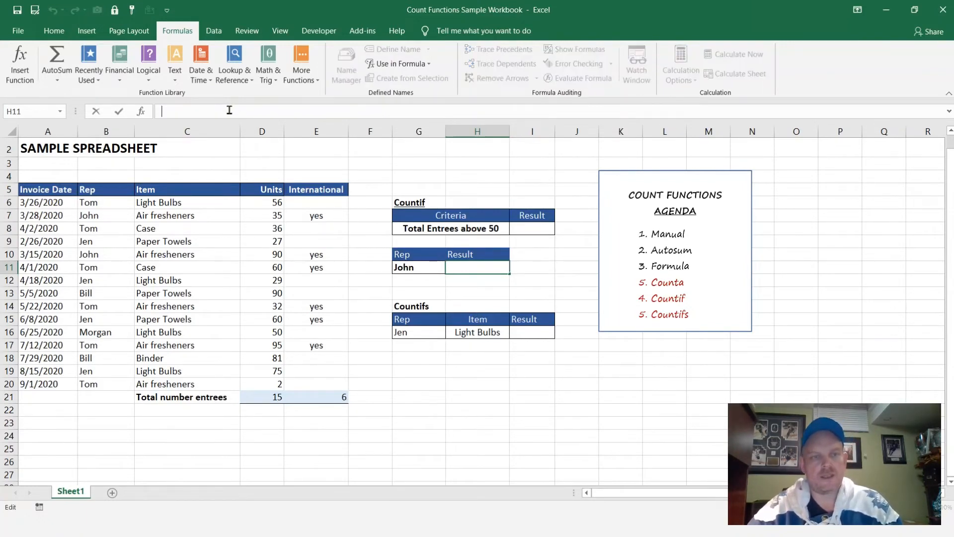
text(=cou)
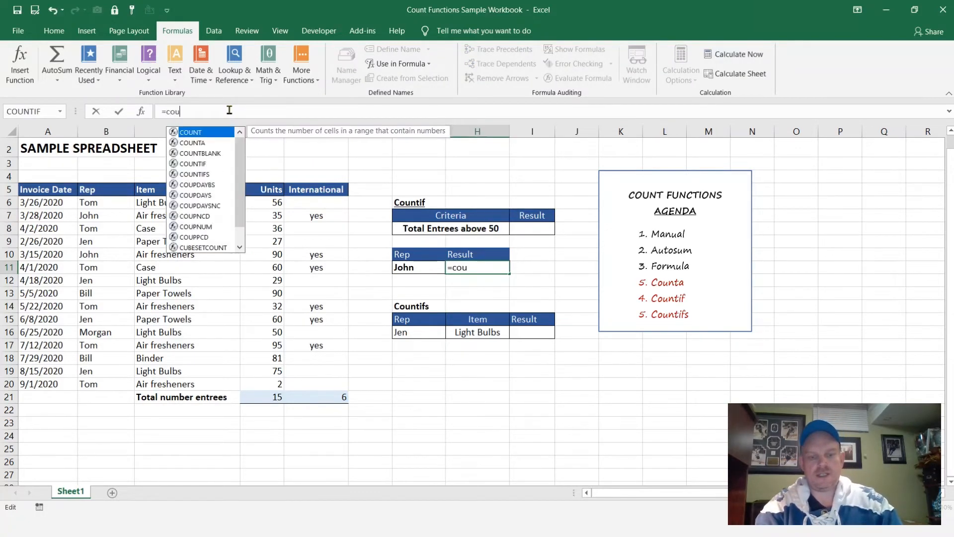
text(ntif()
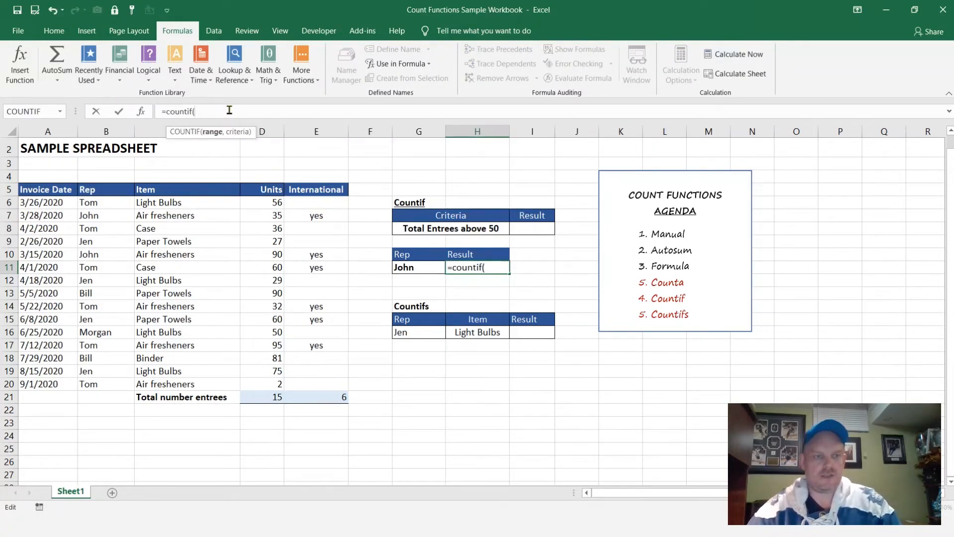
drag(113, 203, 114, 384)
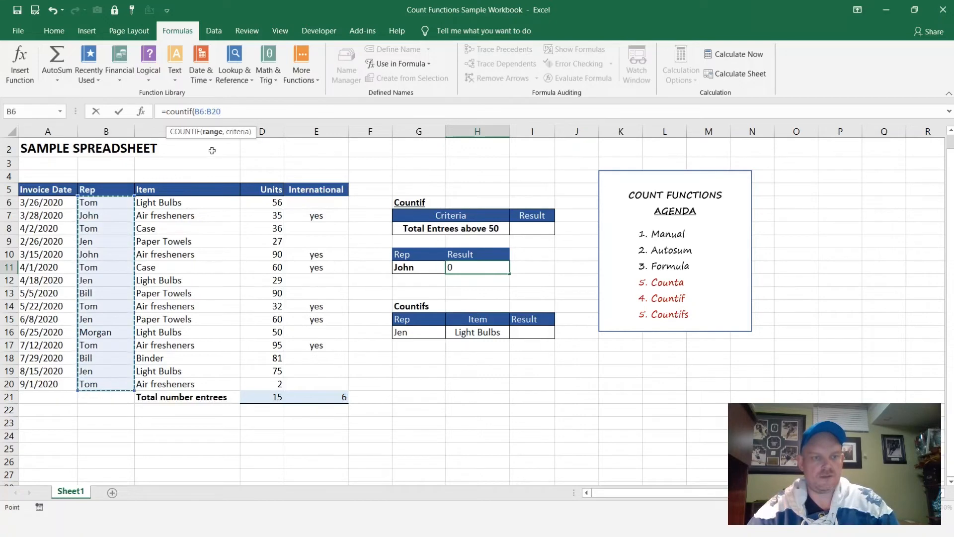
text(,)
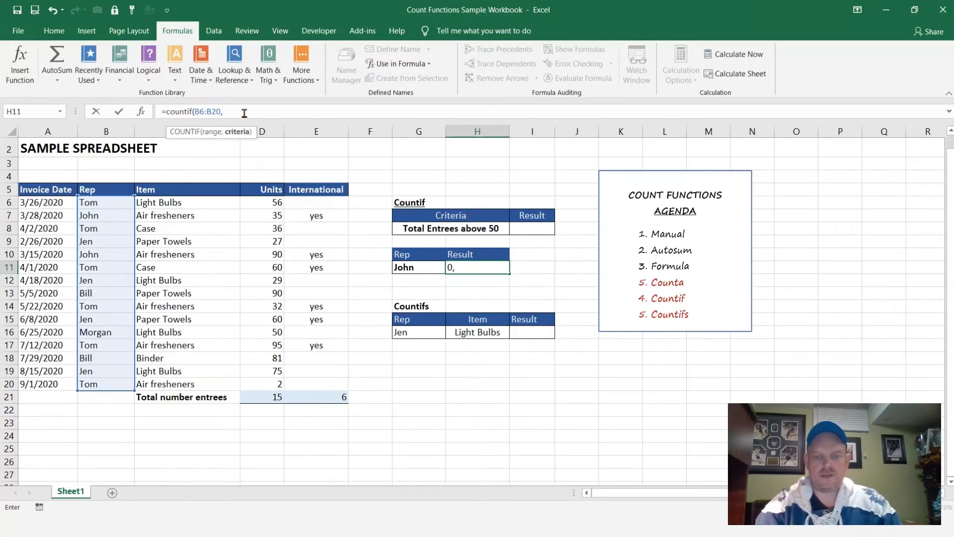
text("John)
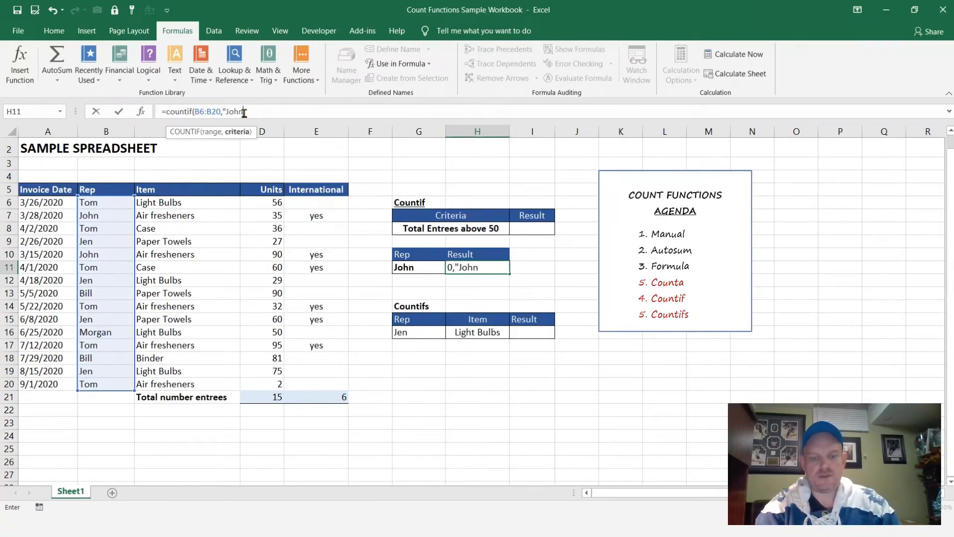
text("))
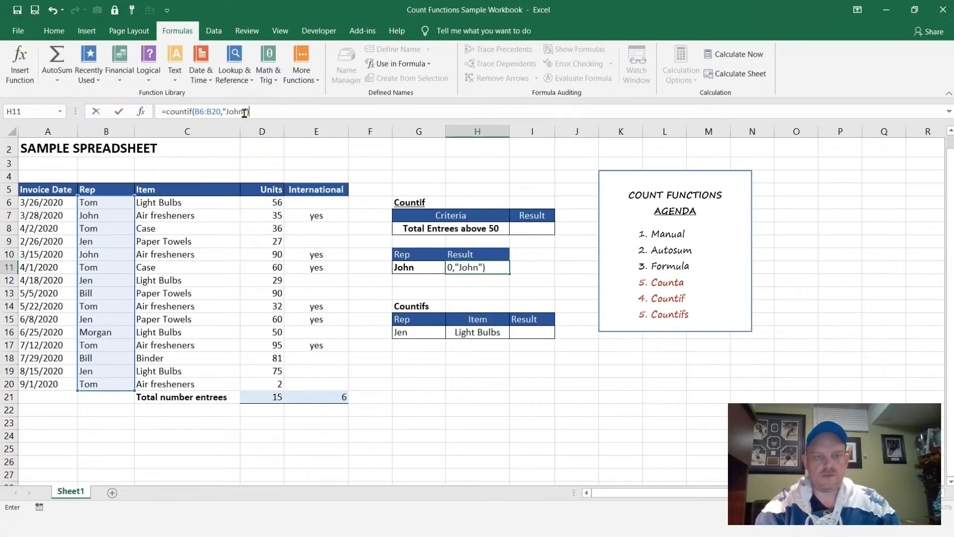
key(Return)
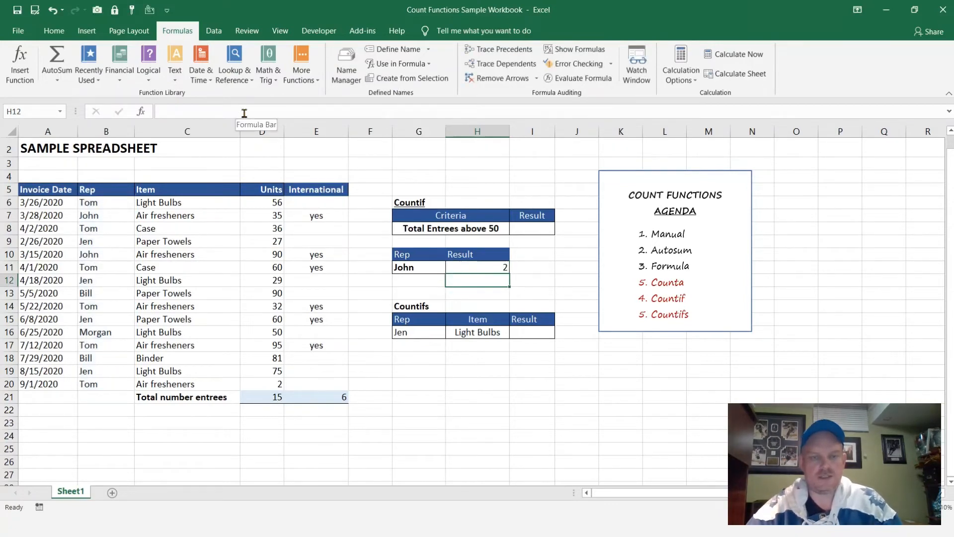
click(482, 270)
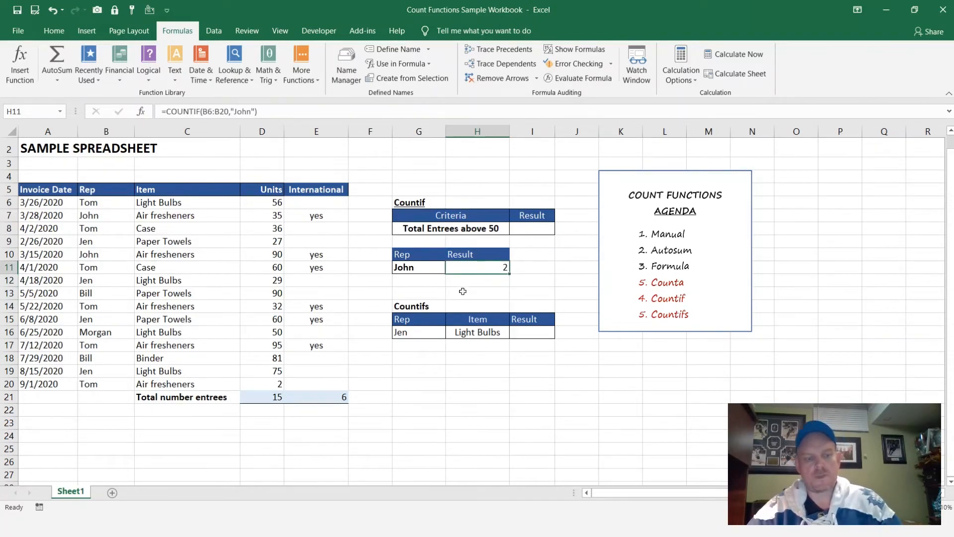
click(418, 370)
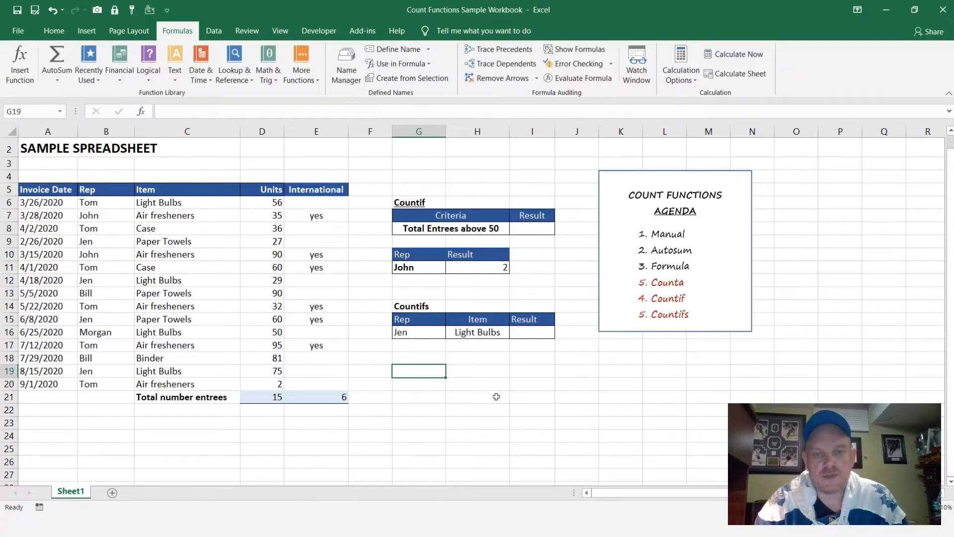
Search for countifs in Insert Function and insert the COUNTIFS function into the result cell I16
click(528, 330)
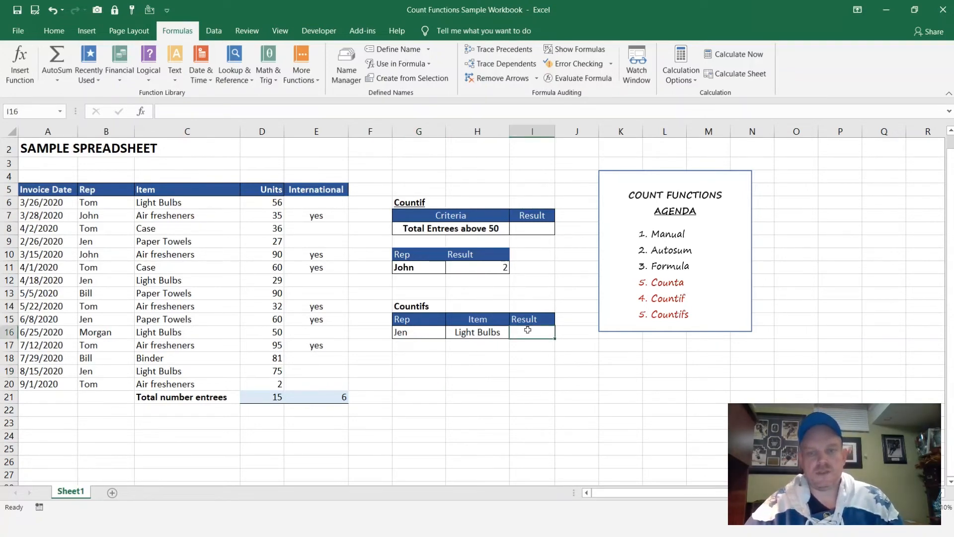
click(22, 77)
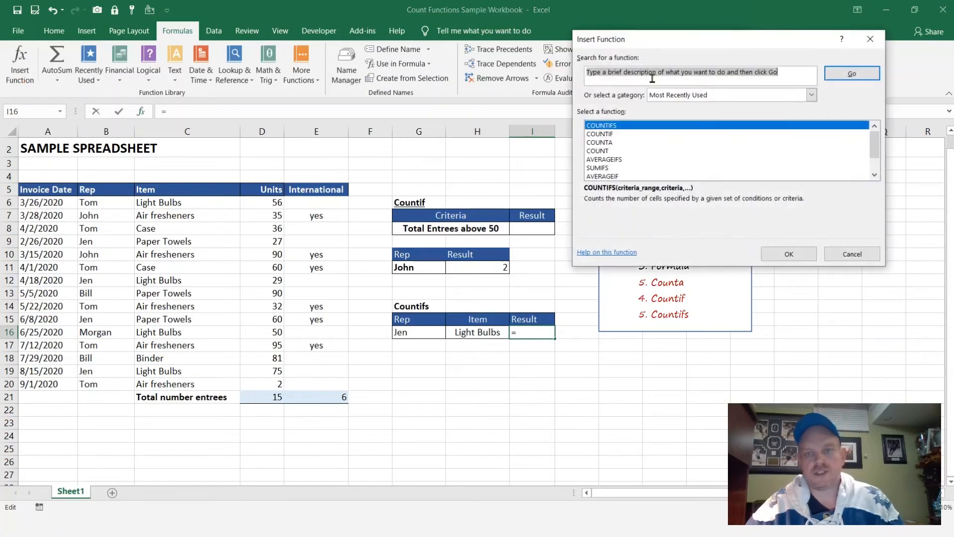
text(countifs)
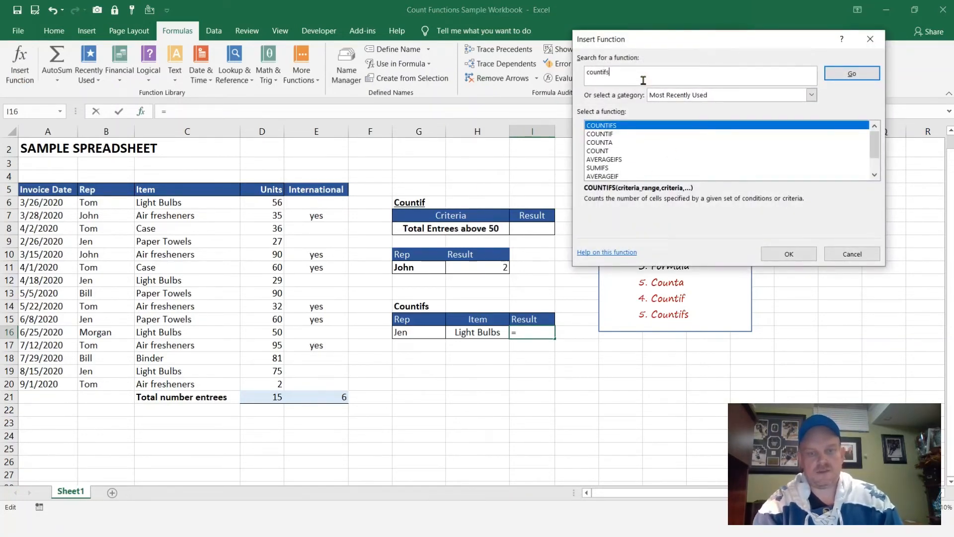
key(Return)
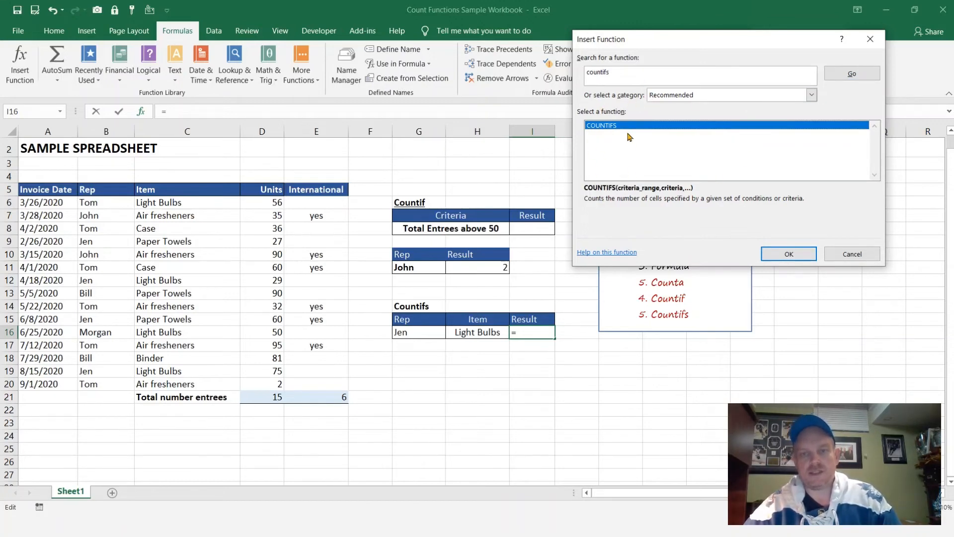
click(811, 95)
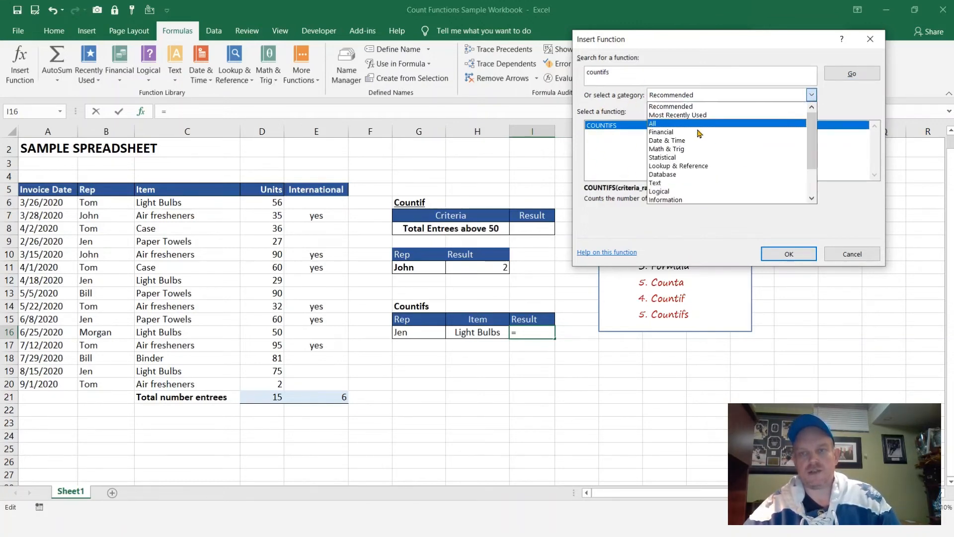
click(686, 124)
click(851, 74)
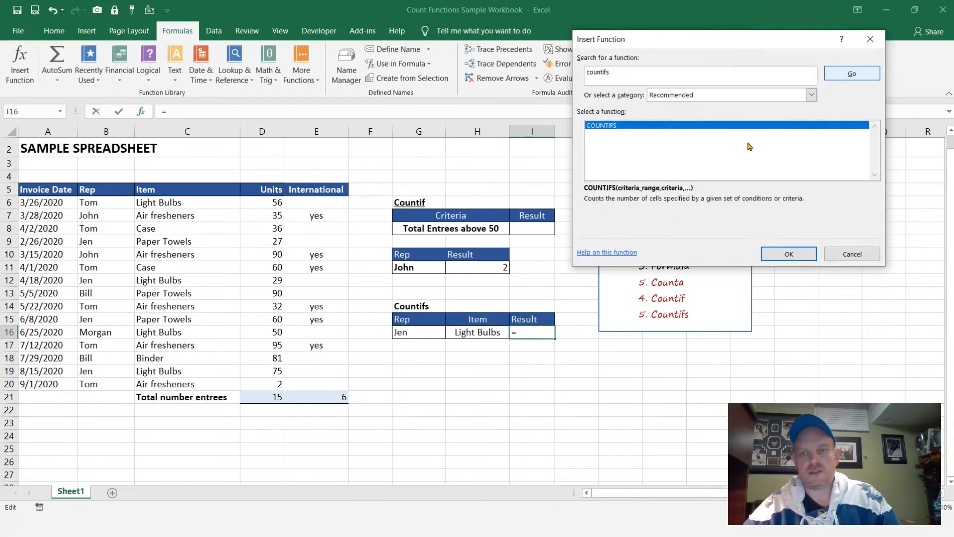
click(788, 255)
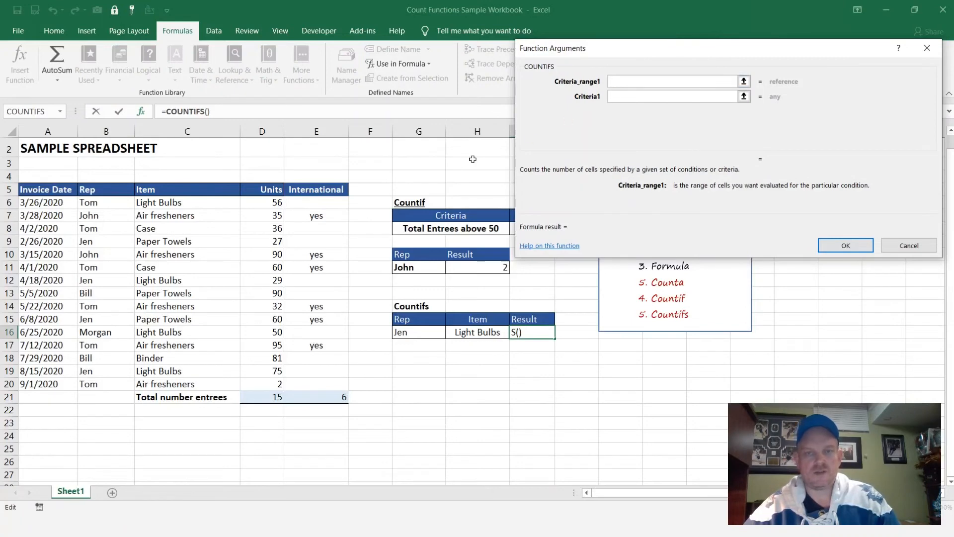
Set the COUNTIFS arguments to B6:B20 with criteria G16 and C6:C20 with criteria H16, and enter the function in I16
drag(118, 201, 119, 386)
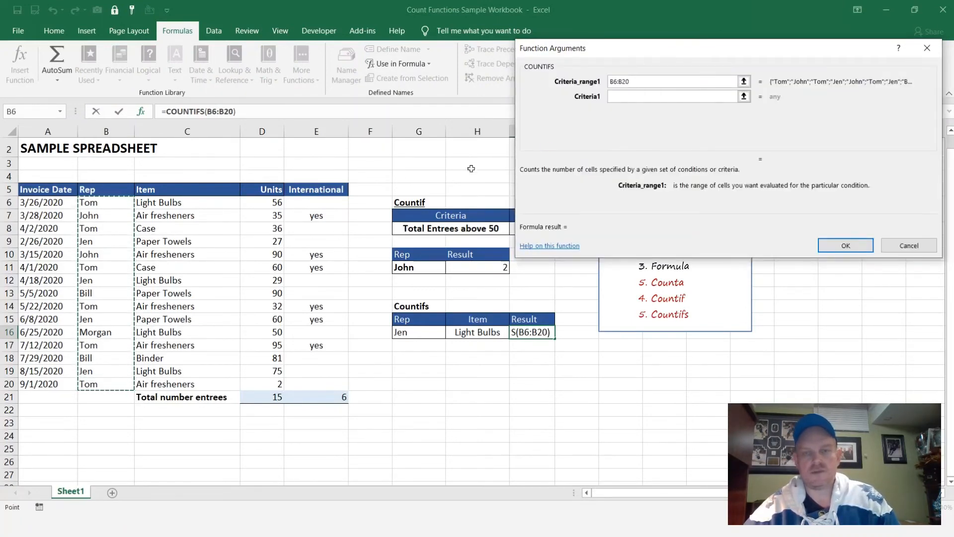
key(Tab)
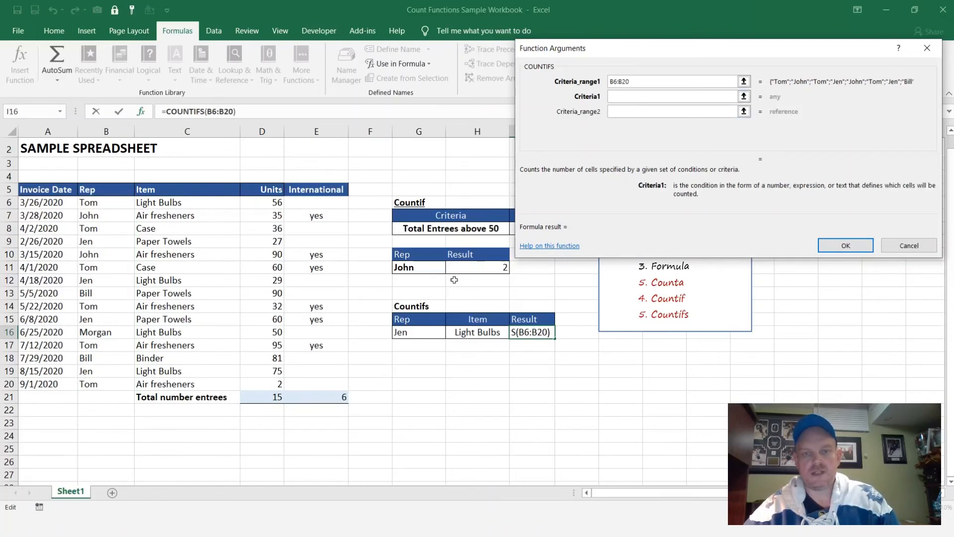
click(405, 334)
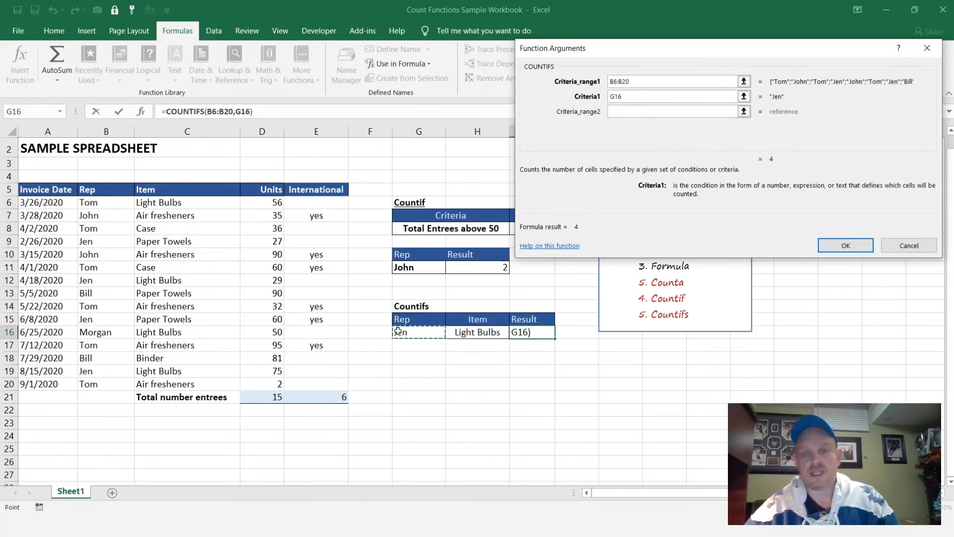
click(624, 113)
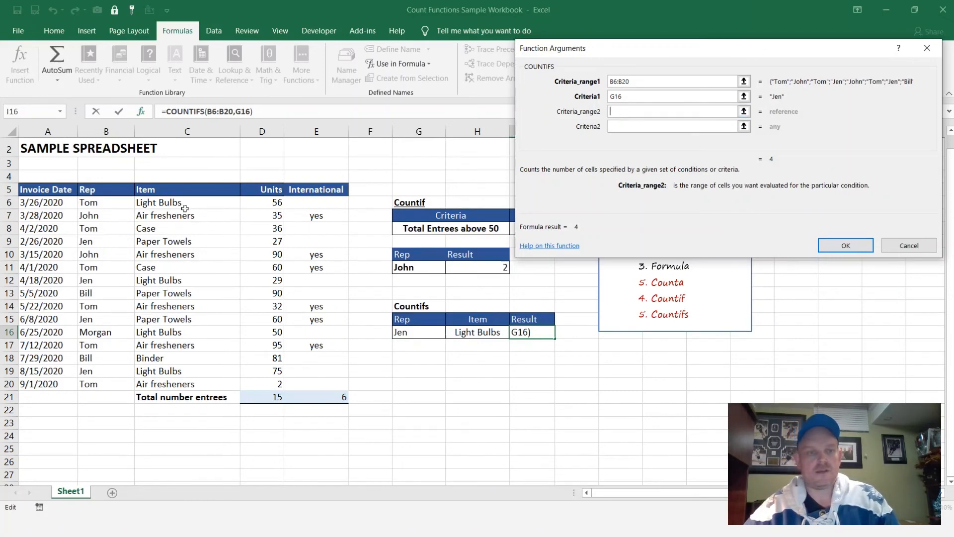
drag(184, 204, 171, 385)
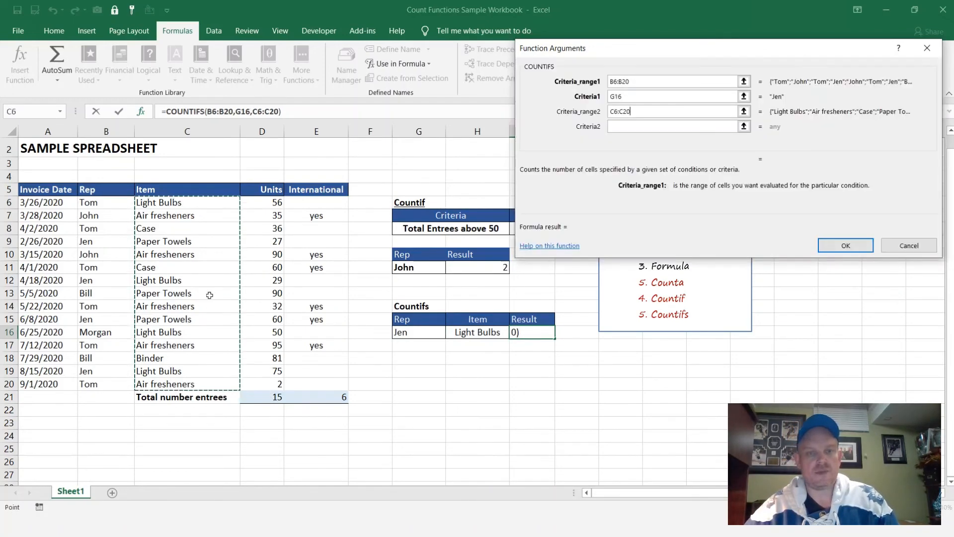
click(612, 127)
click(478, 331)
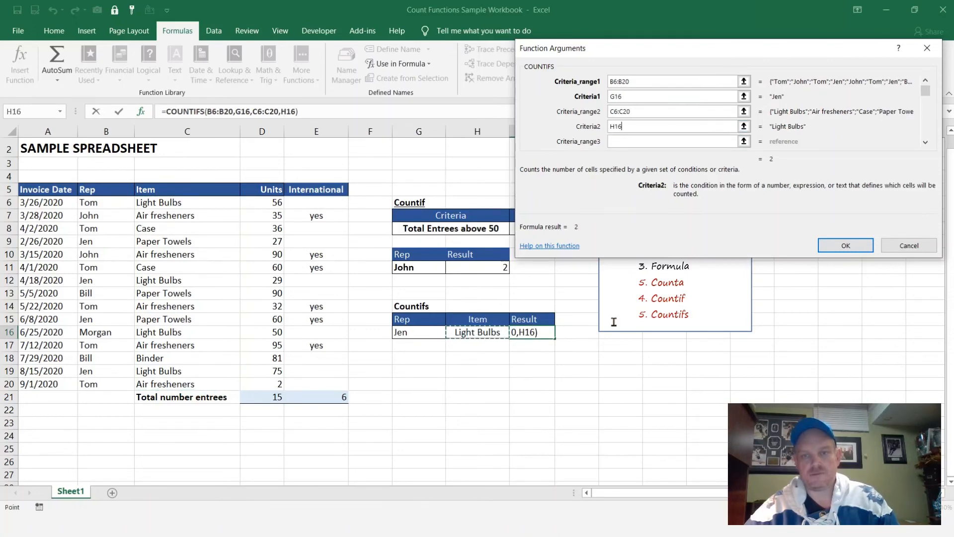
click(829, 246)
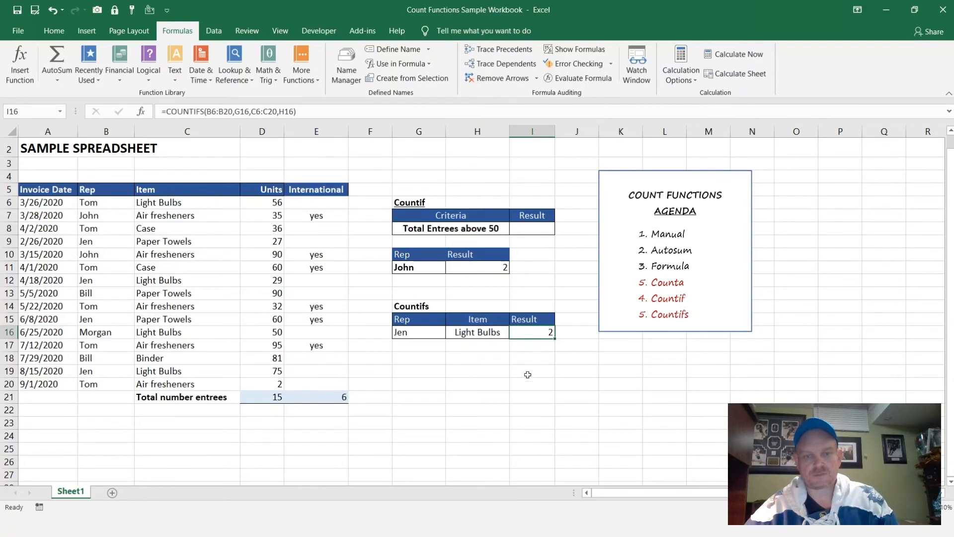
Clear the inserted COUNTIFS function from the result cell I16
click(538, 354)
click(538, 334)
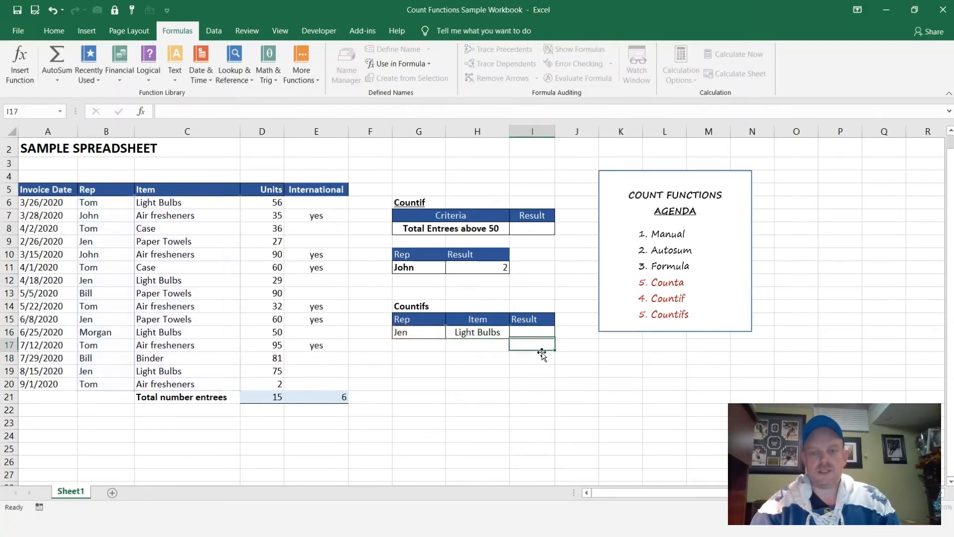
key(Delete)
Start a directly written countifs formula in I16 with range B6:B20 and the rep name shown in G16 as quoted text
click(250, 110)
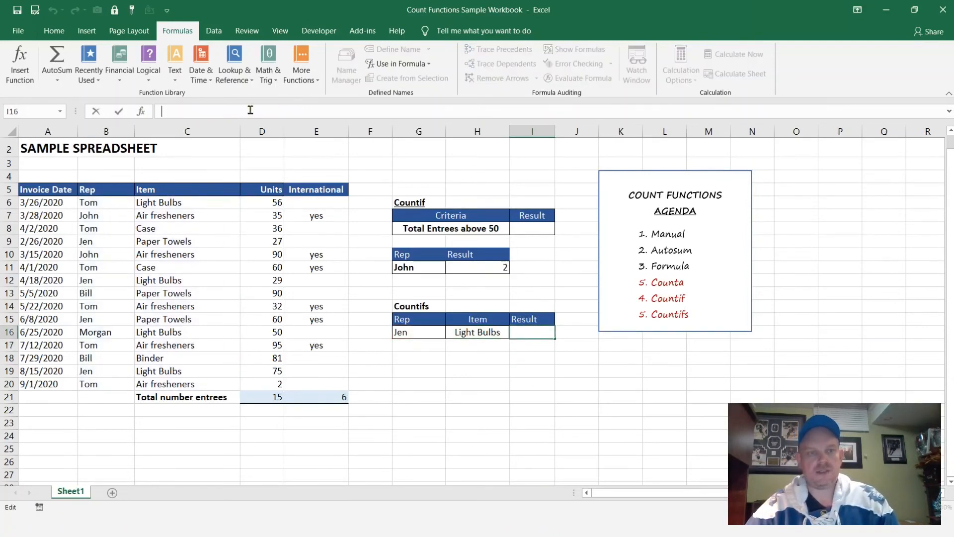
text(=)
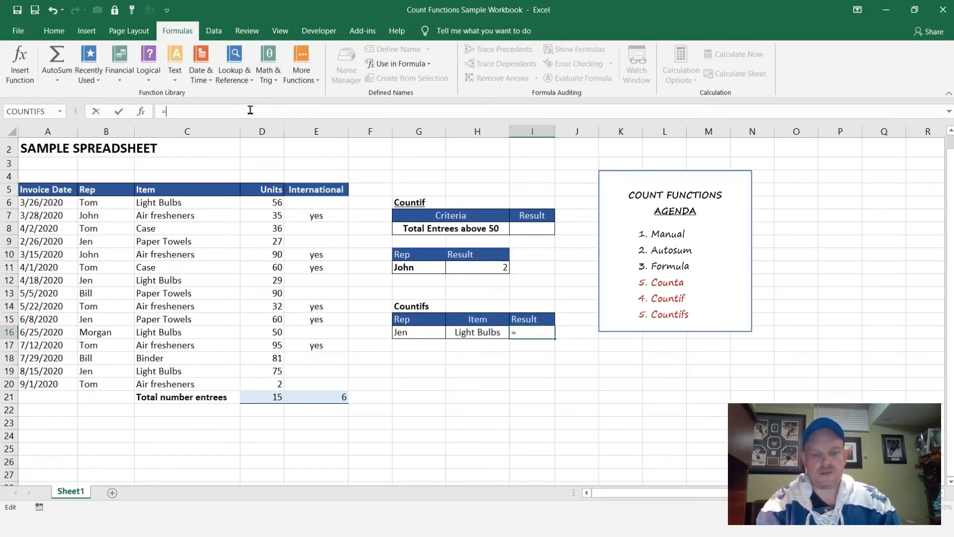
text(counti)
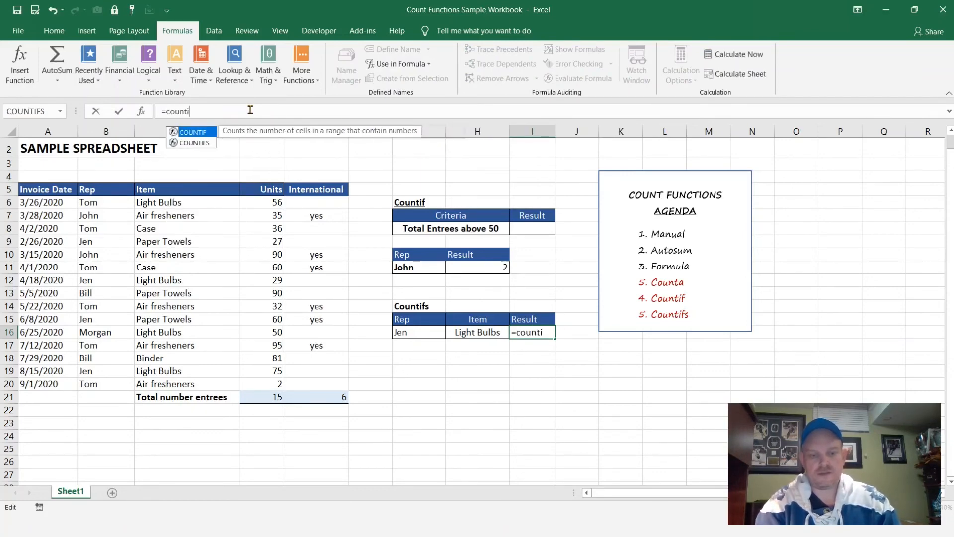
text(fs()
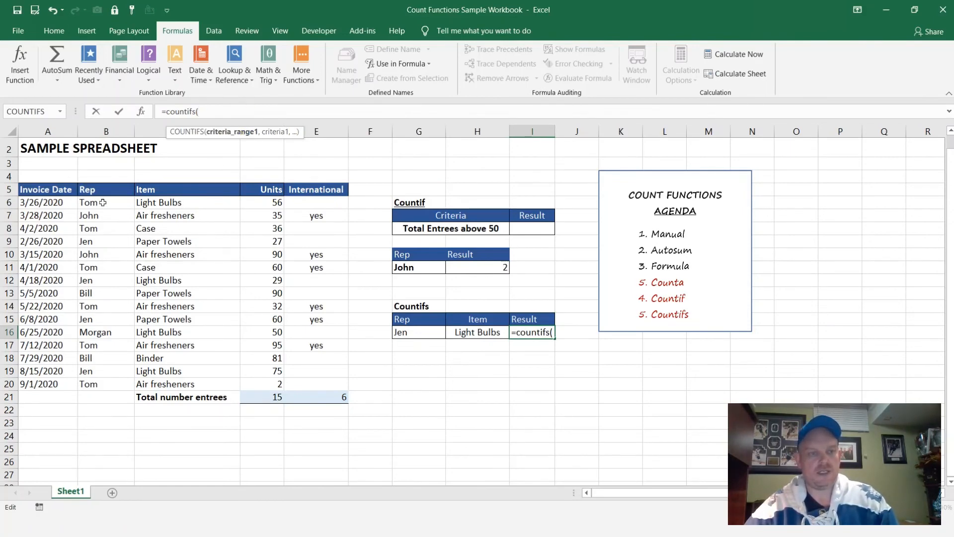
drag(102, 202, 105, 386)
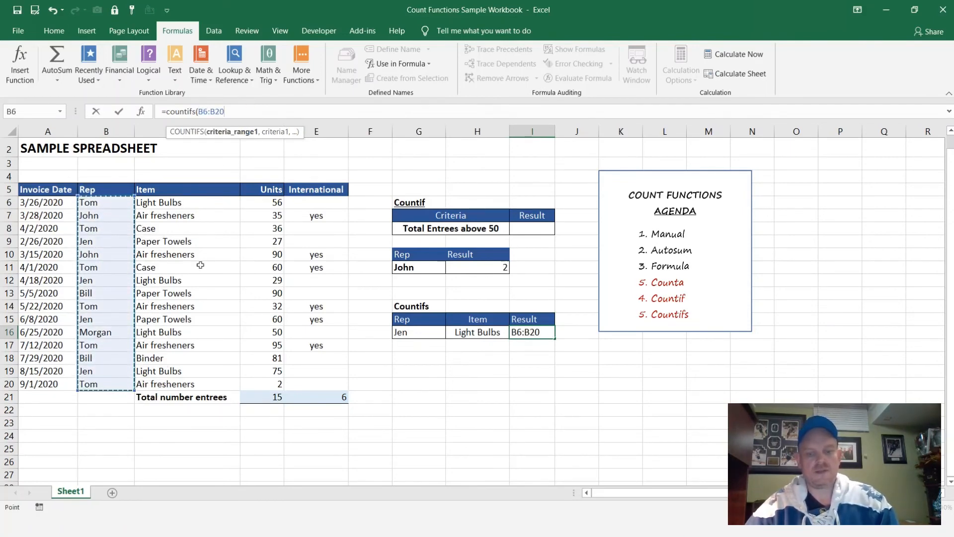
text(,")
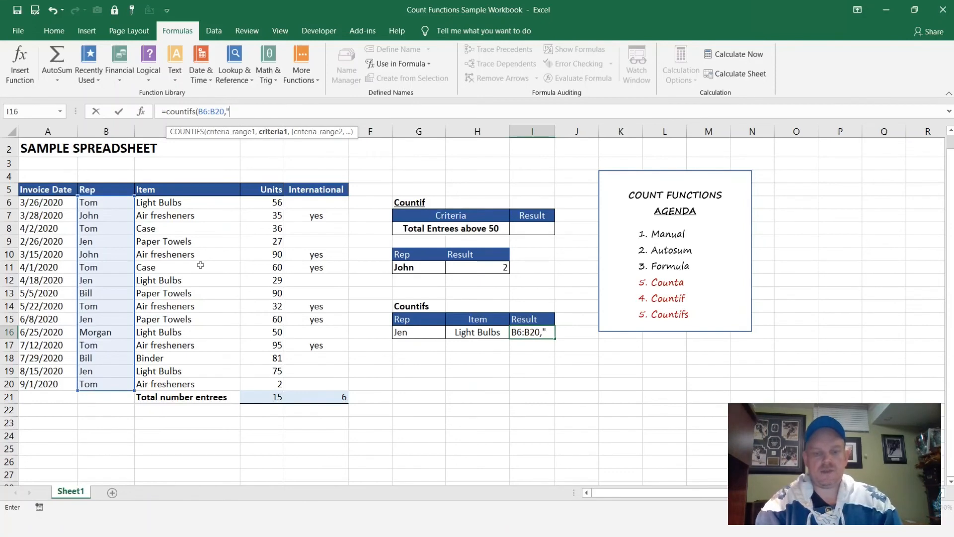
text(Jen",)
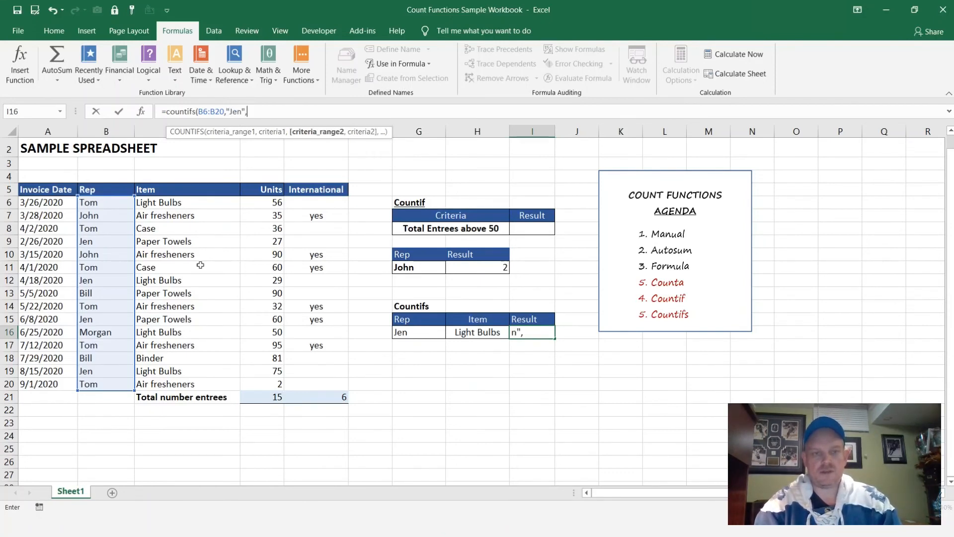
Complete the COUNTIFS formula in I16 with the Item range C6:C20 and criteria H16, and enter it
drag(173, 204, 172, 384)
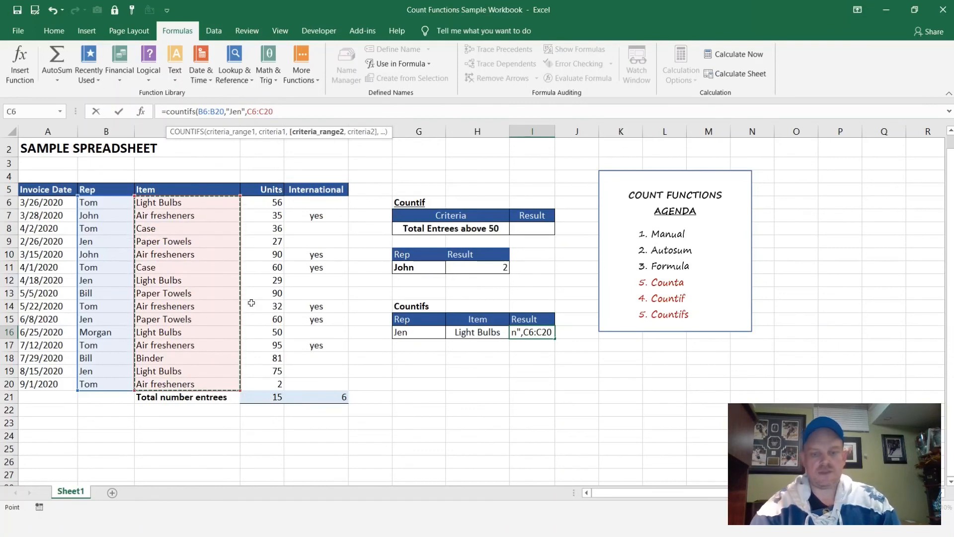
text(,)
click(448, 333)
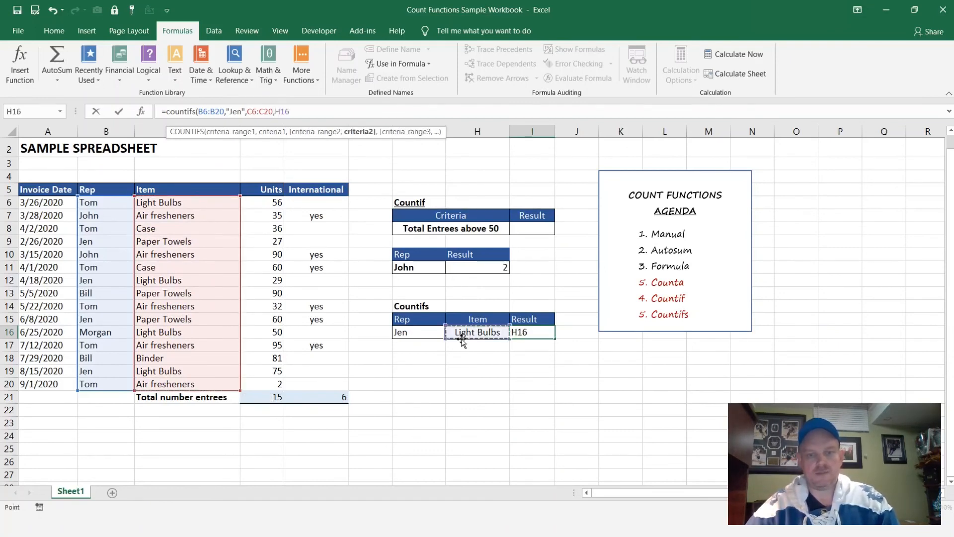
text())
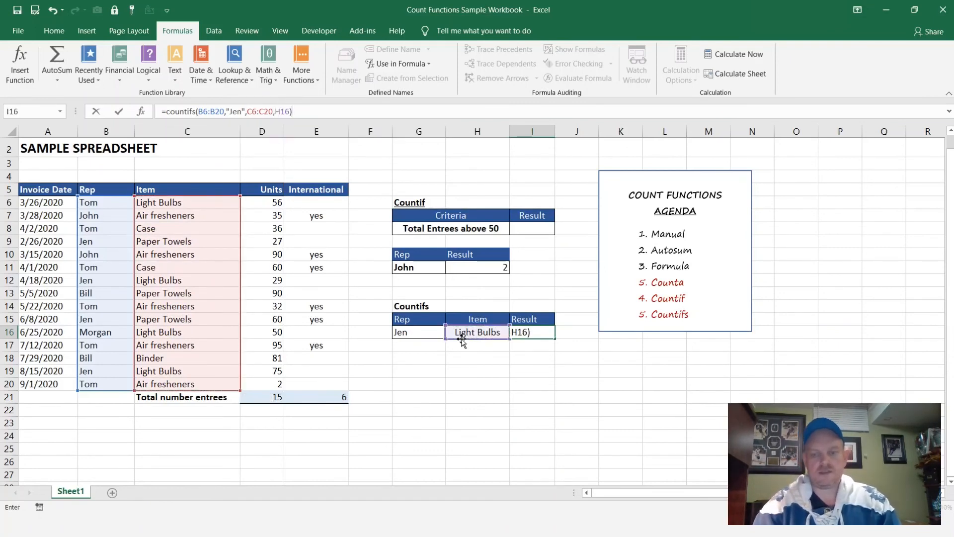
key(Return)
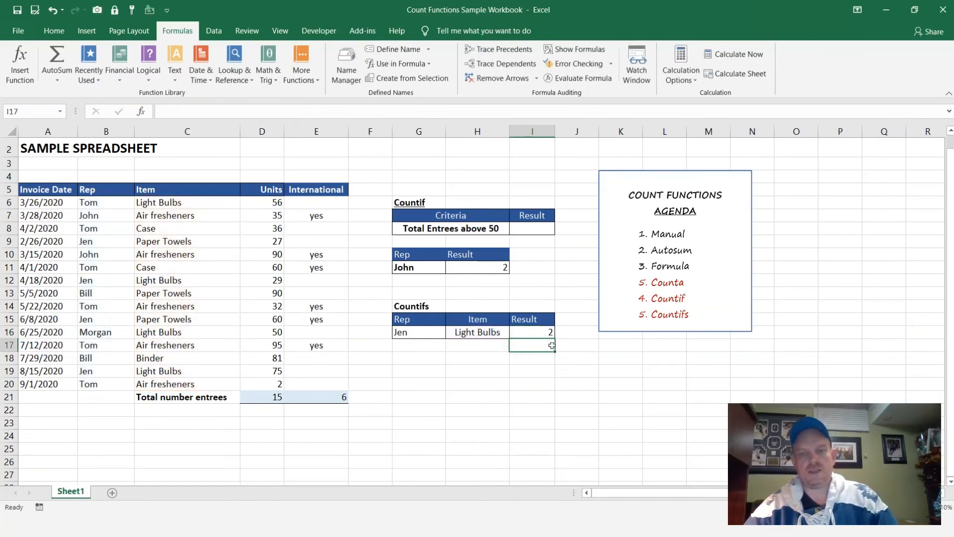
click(522, 374)
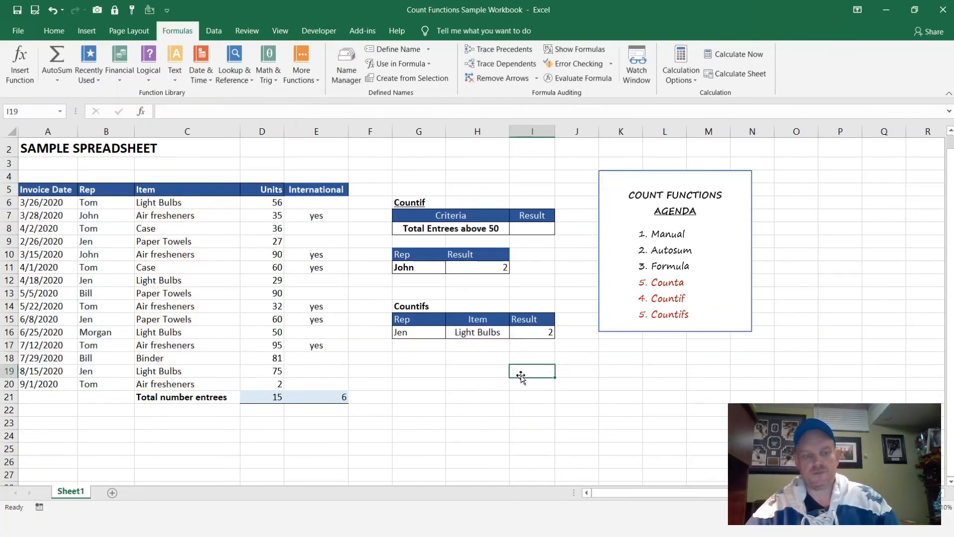